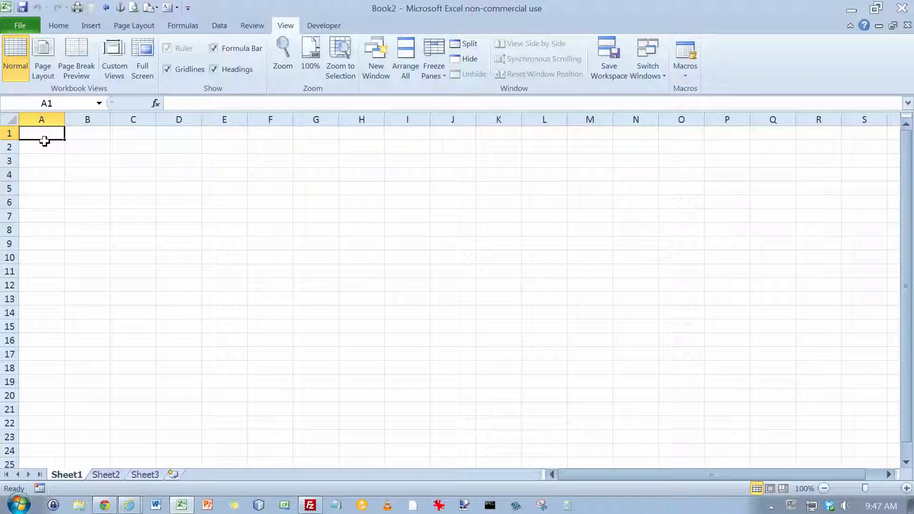
# - Apply bold formatting to every cell of Sheet1 and return the selection to cell A1
pyautogui.click(14, 122)
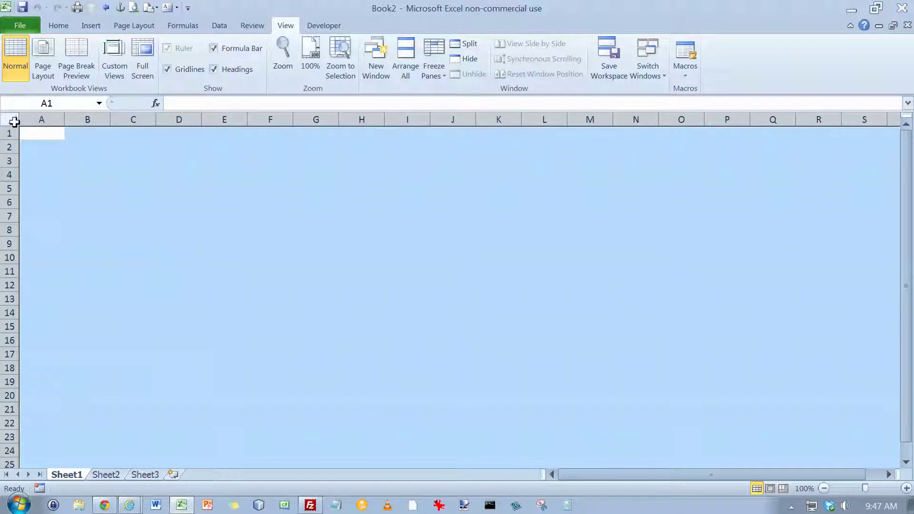
pyautogui.click(60, 26)
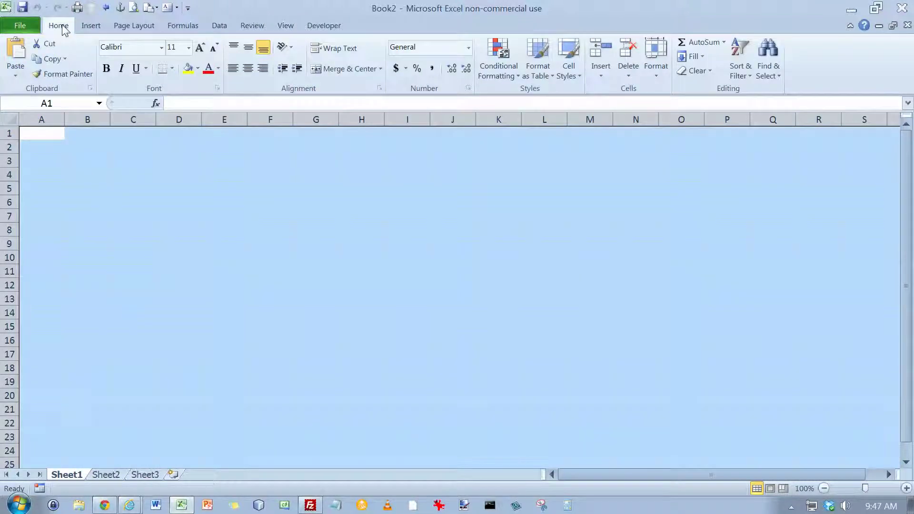
pyautogui.click(107, 69)
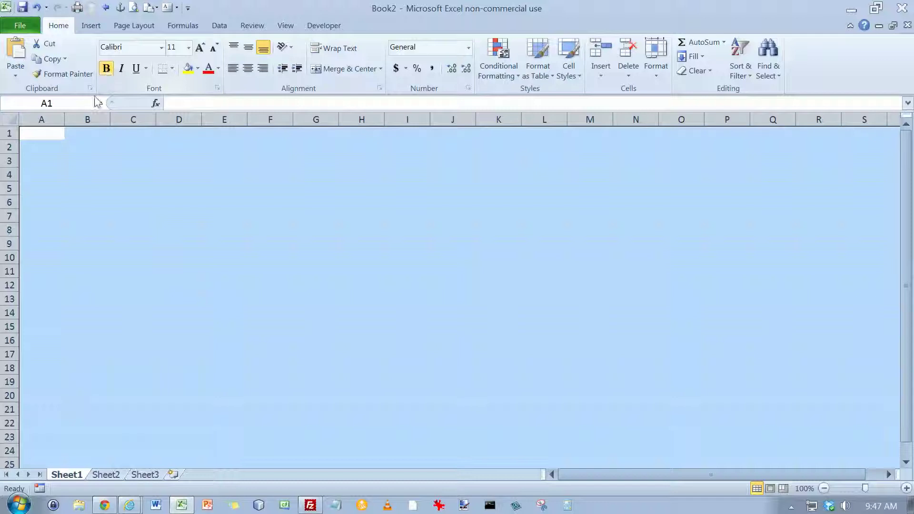
pyautogui.click(53, 133)
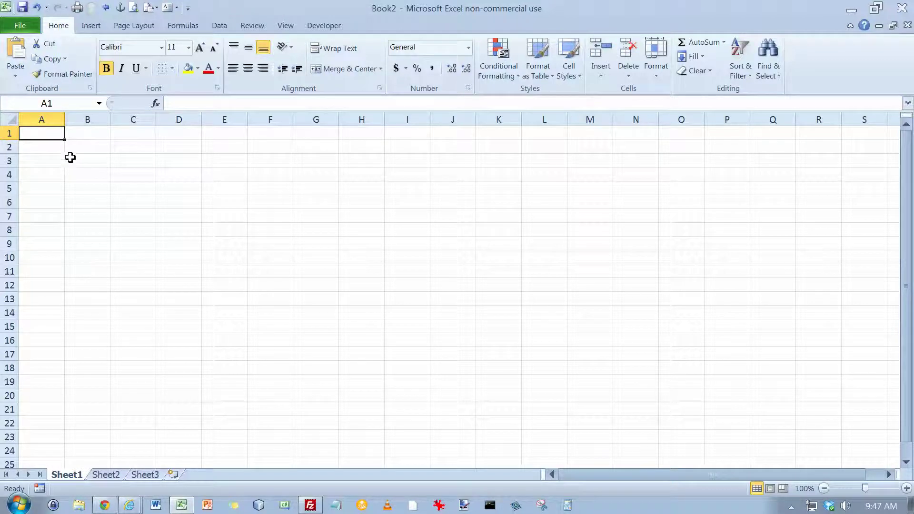
# - Set the height of row 3 to 45.75
pyautogui.click(10, 162)
pyautogui.rightClick(10, 162)
pyautogui.click(57, 316)
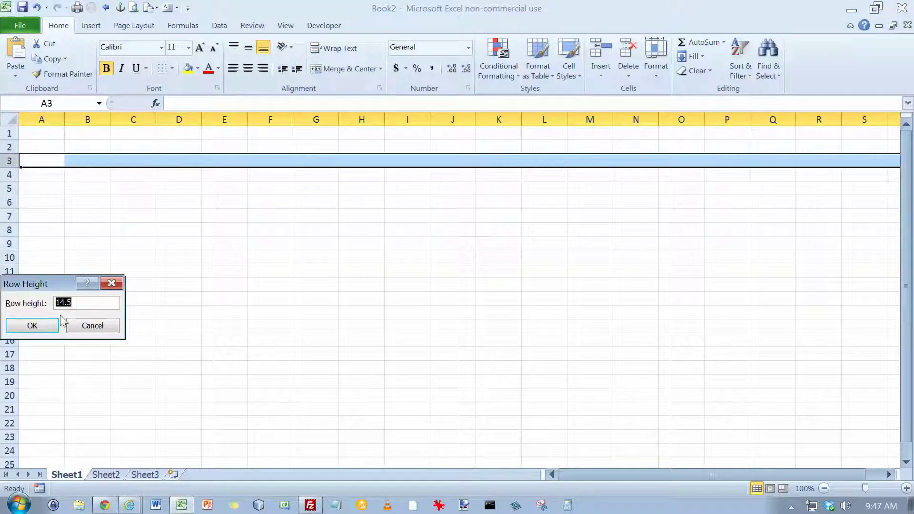
pyautogui.write('45.75')
pyautogui.press('Return')
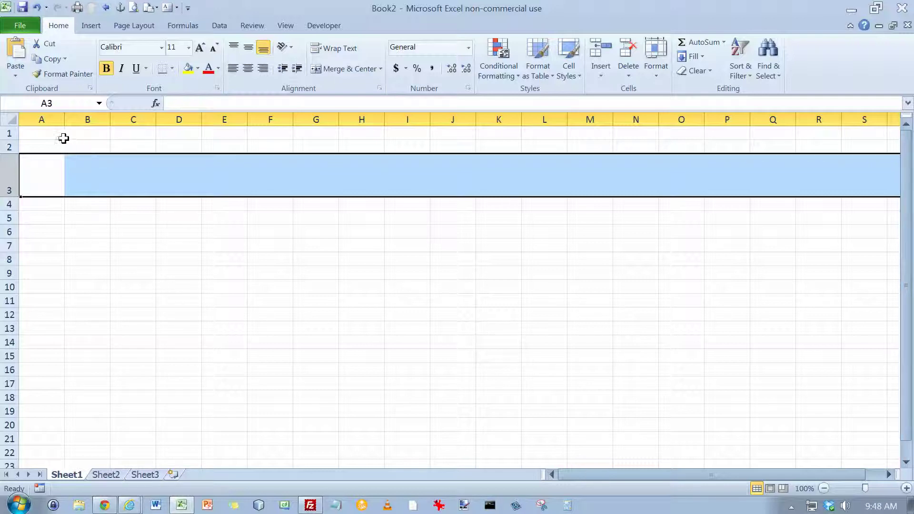
# - Set the width of columns A through F to 13
pyautogui.moveTo(38, 119); pyautogui.dragTo(268, 121)
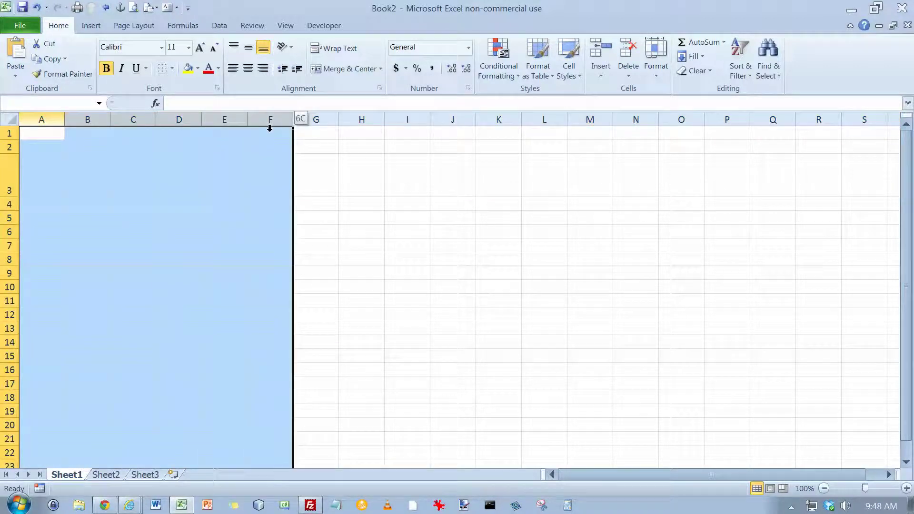
pyautogui.rightClick(191, 120)
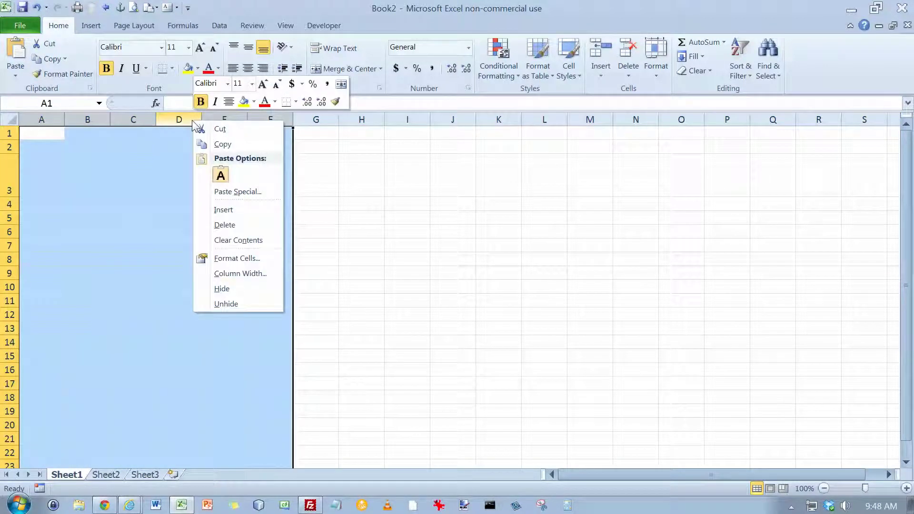
pyautogui.click(249, 273)
pyautogui.write('13')
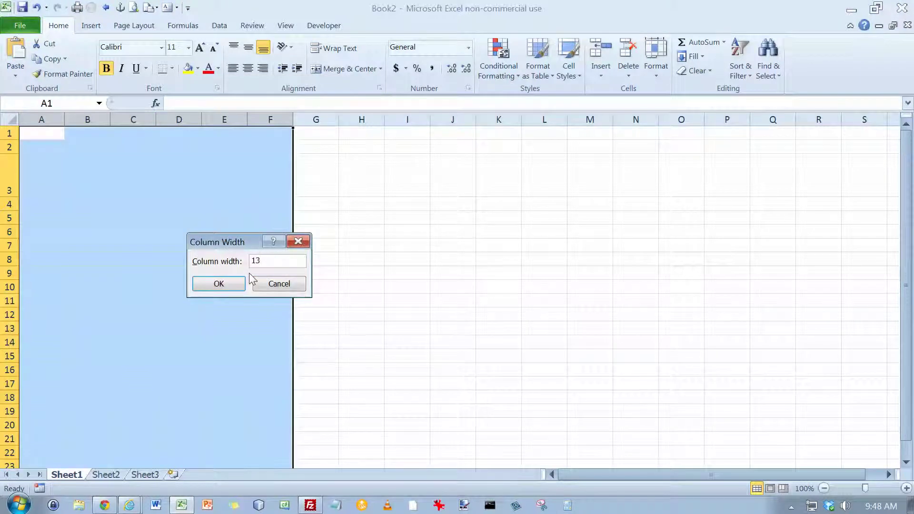
pyautogui.press('Return')
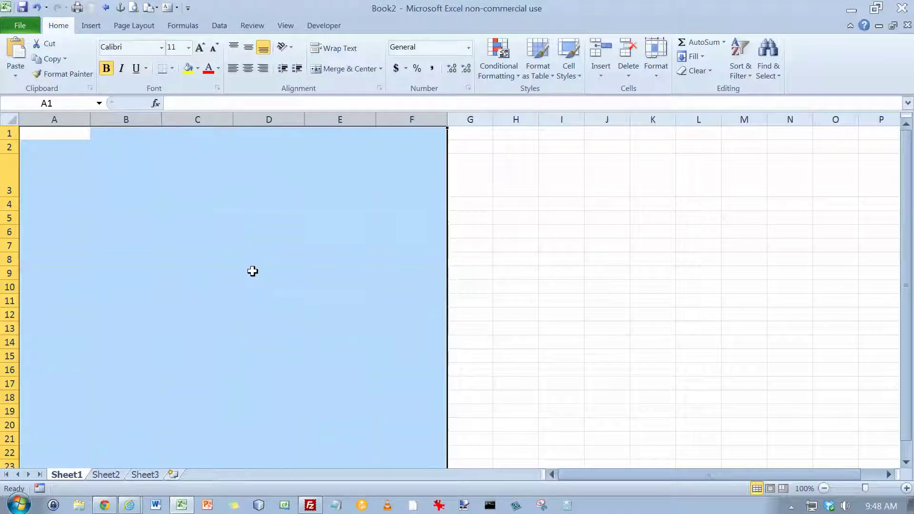
# - Set the width of columns G and H to 14
pyautogui.rightClick(474, 121)
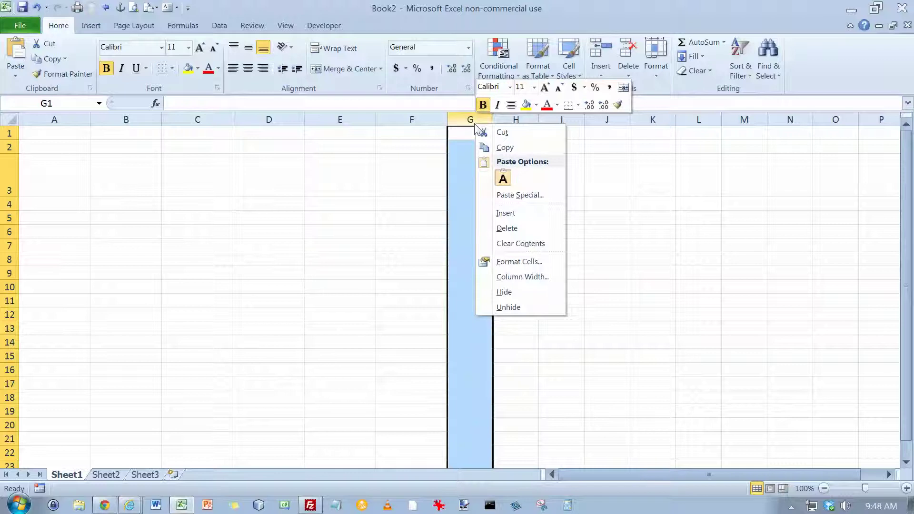
pyautogui.moveTo(471, 118); pyautogui.dragTo(521, 117)
pyautogui.rightClick(521, 117)
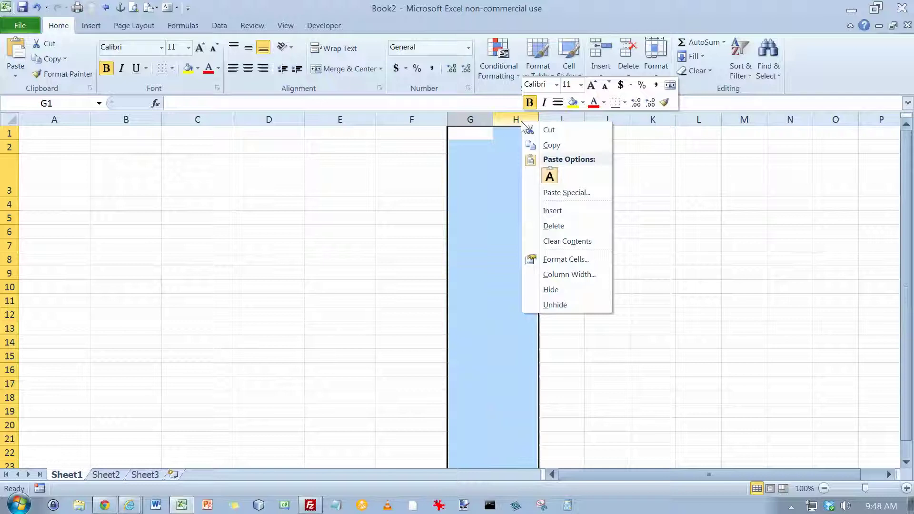
pyautogui.click(562, 275)
pyautogui.write('14')
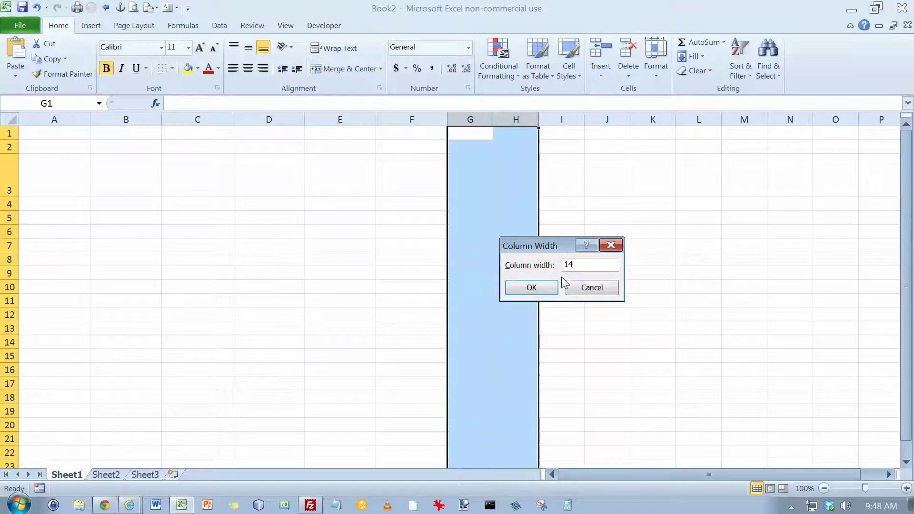
pyautogui.press('Return')
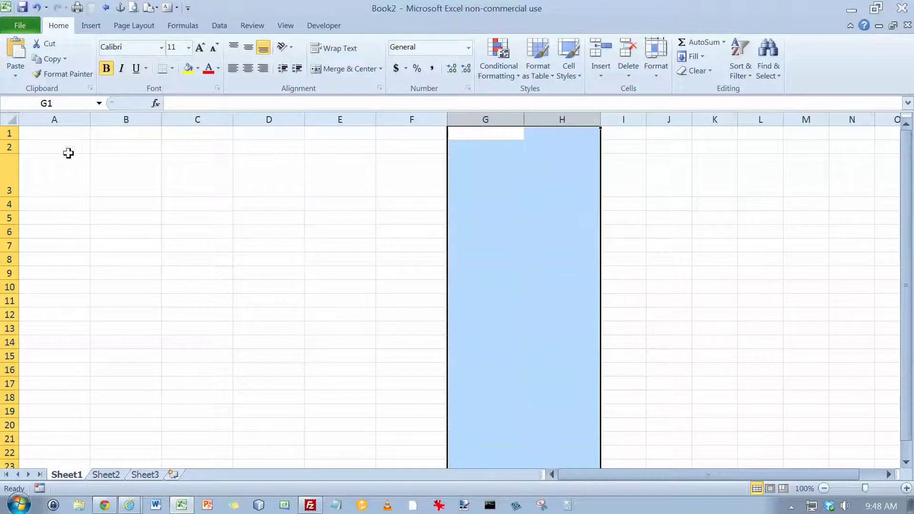
# - Enter the title "YouBuild Computers" in cell A1 and the subtitle "Sales Analysis" in cell A2
pyautogui.click(58, 134)
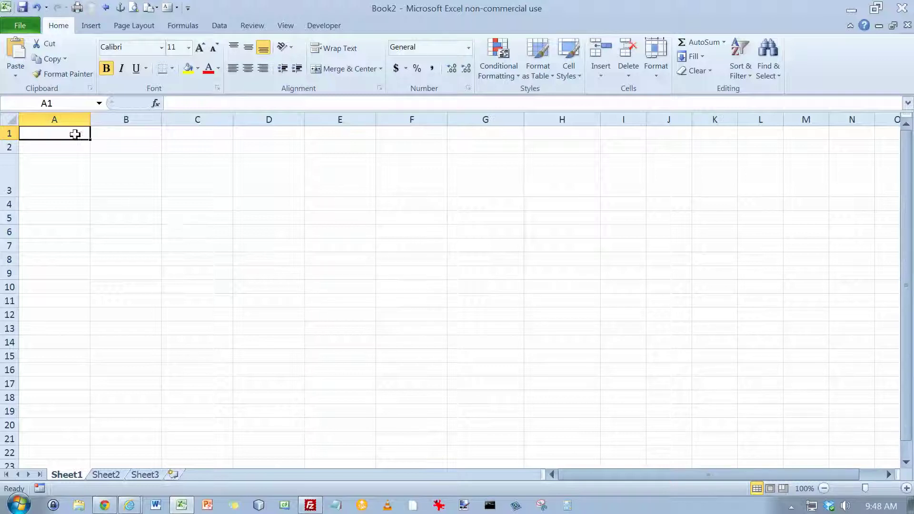
pyautogui.write('YouBuild Computers')
pyautogui.press('Return')
pyautogui.write('Sales Analysis')
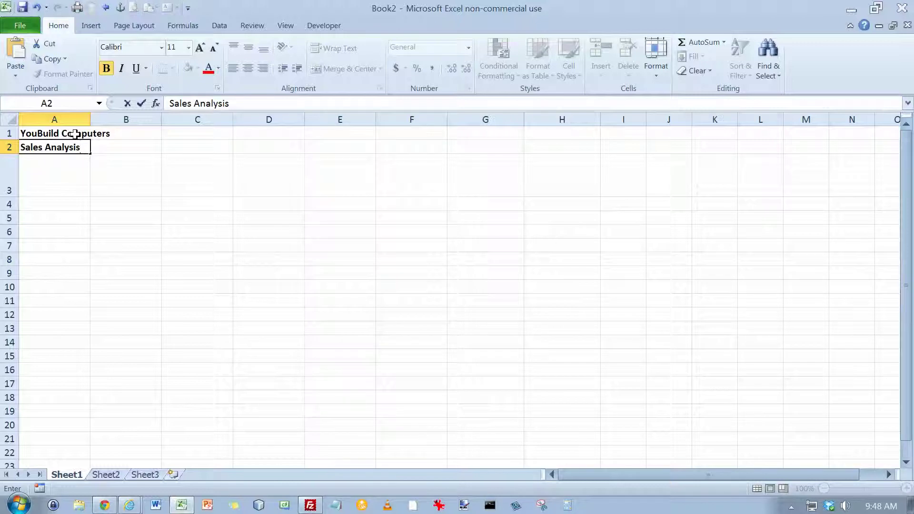
pyautogui.press('Return')
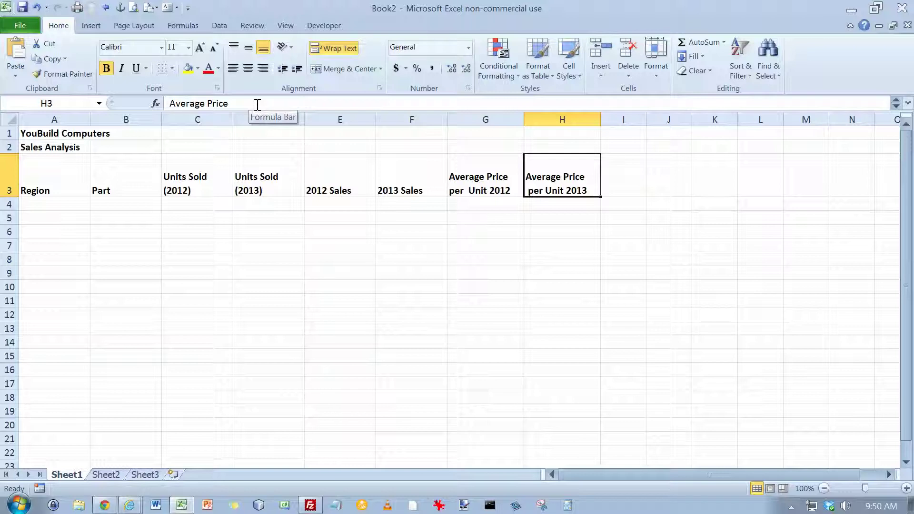
# - Enter the sample units sold in row 4: 1 in C4 and 2 in D4
pyautogui.click(200, 204)
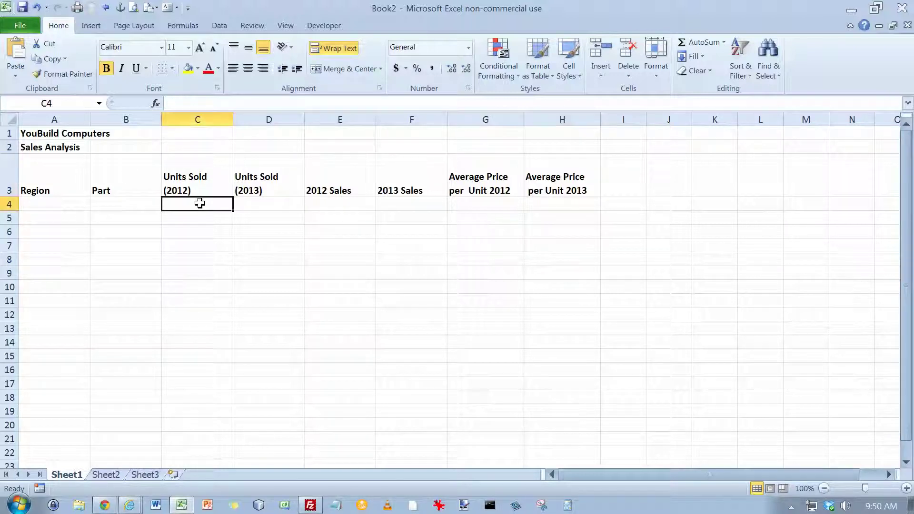
pyautogui.write('1')
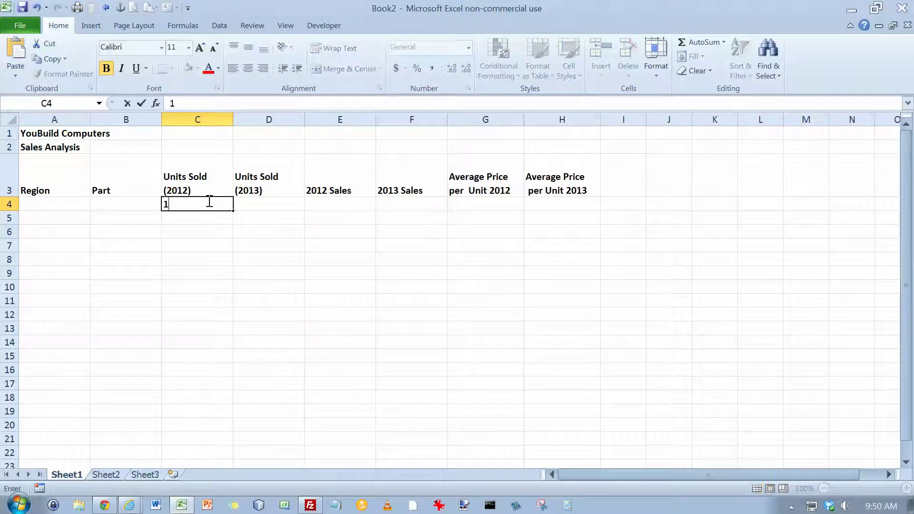
pyautogui.press('Tab')
pyautogui.write('2')
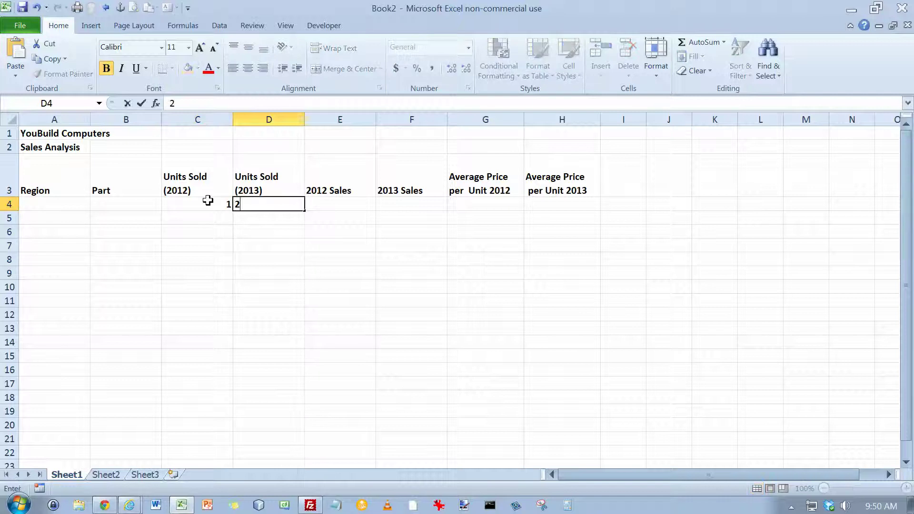
pyautogui.press('Tab')
# - Extend the number series from C4:D4 across the 2012 Sales and 2013 Sales columns to F4
pyautogui.hotkey('shift', 'Tab')
pyautogui.hotkey('shift', 'Tab')
pyautogui.hotkey('shift', 'Right')
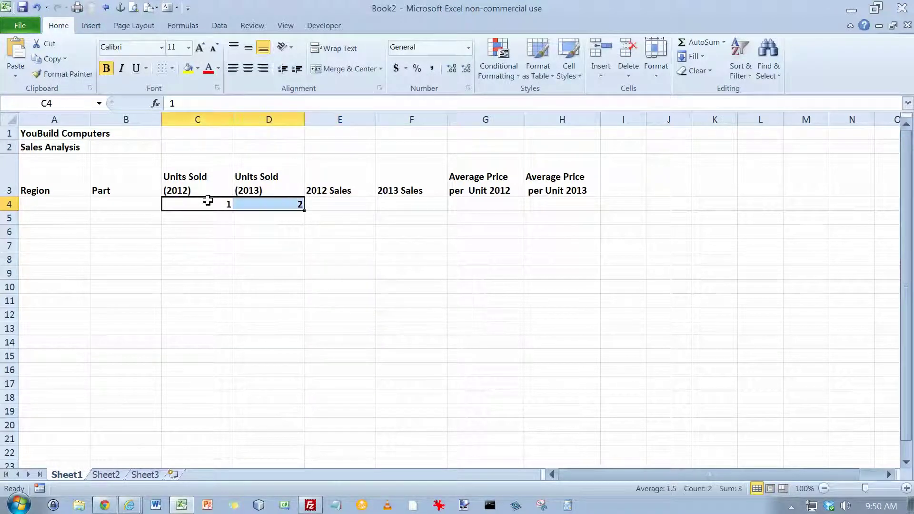
pyautogui.moveTo(208, 200); pyautogui.dragTo(421, 212)
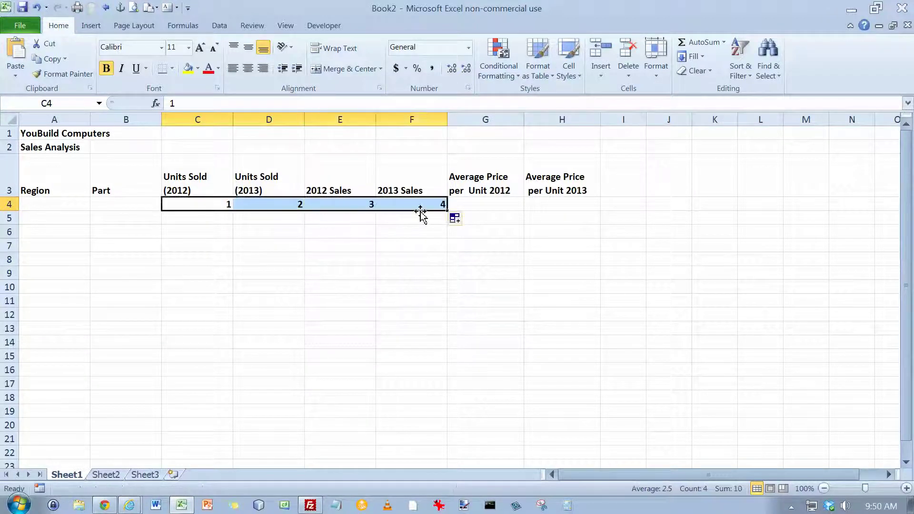
pyautogui.click(207, 203)
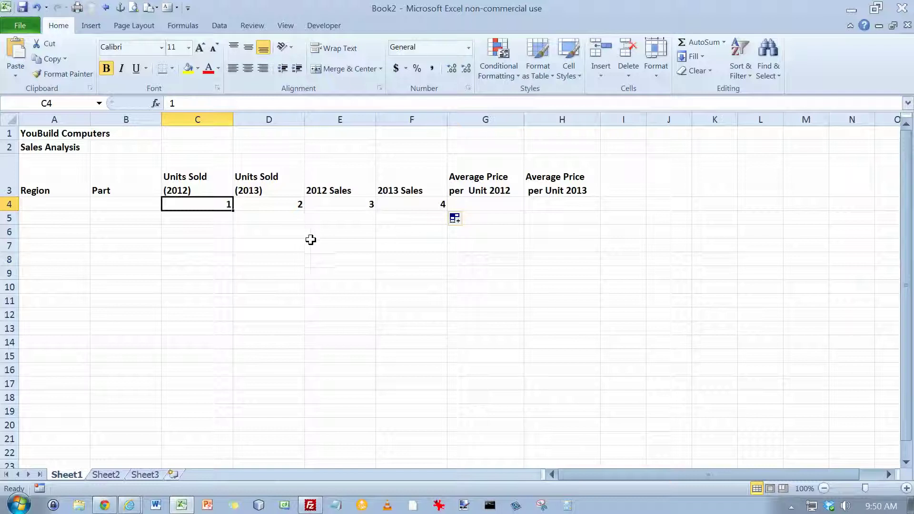
# - Enter an IF formula in G4 that divides E4 by C4 when C4 is greater than 0
pyautogui.click(497, 205)
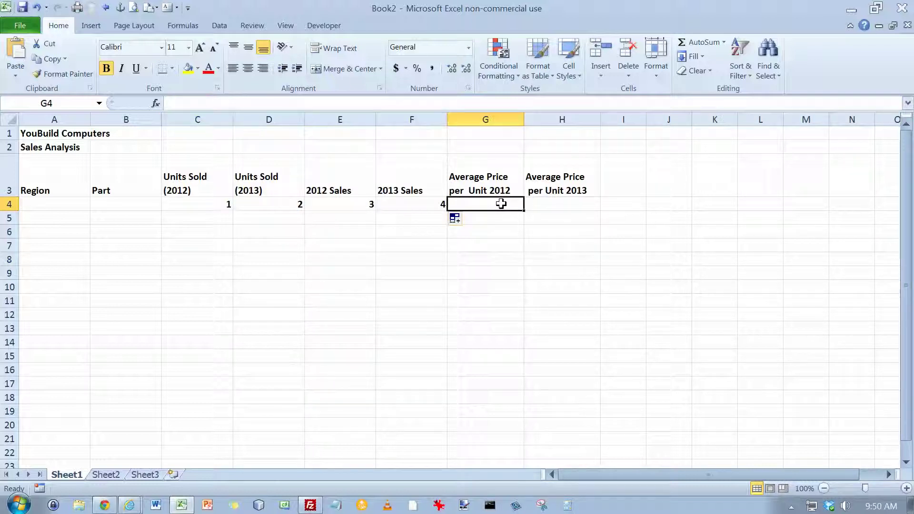
pyautogui.write('=if(c4>0,')
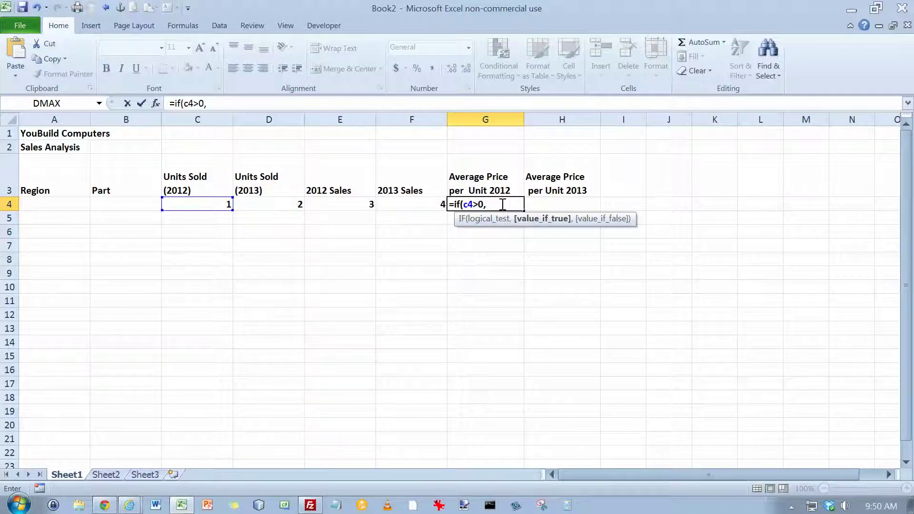
pyautogui.write('e4/')
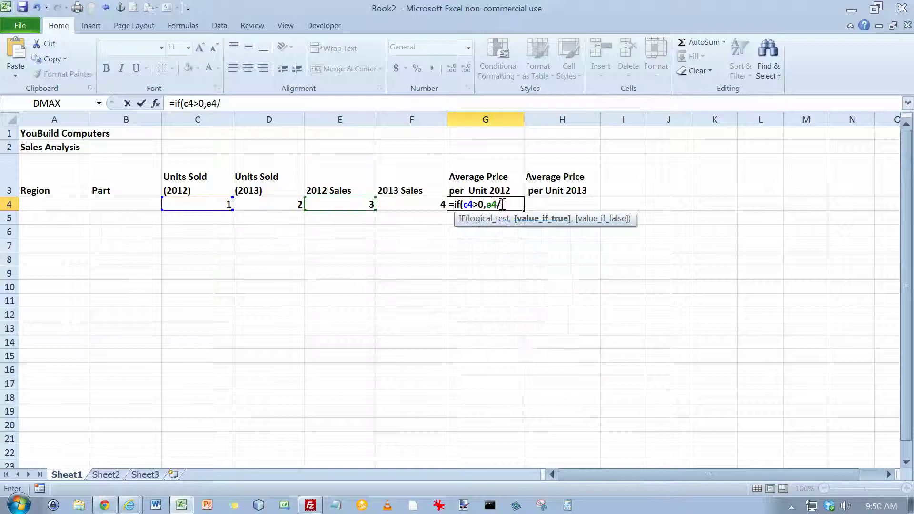
pyautogui.write('c4,))')
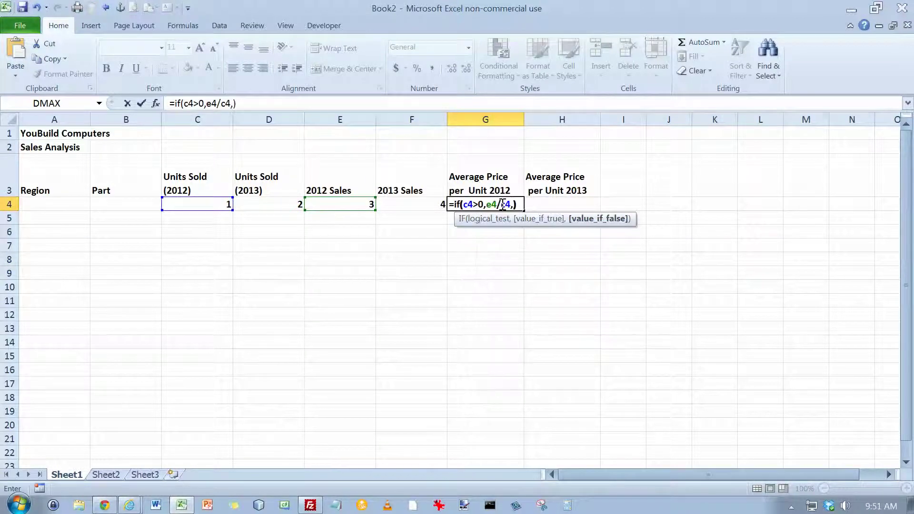
pyautogui.press('BackSpace')
pyautogui.press('Return')
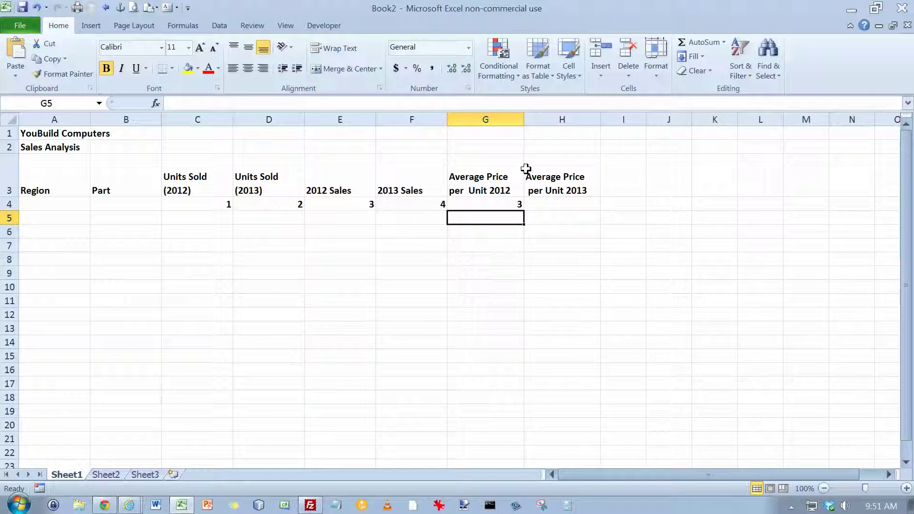
pyautogui.click(577, 203)
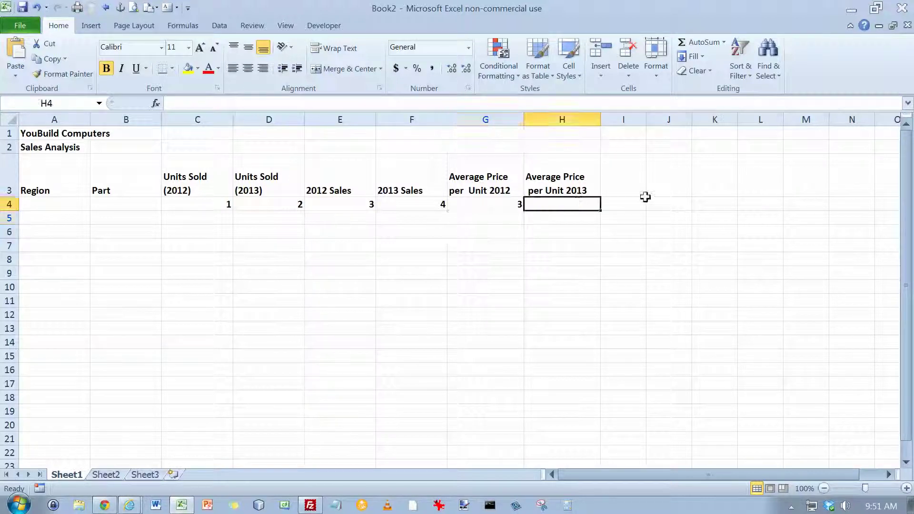
pyautogui.write('=')
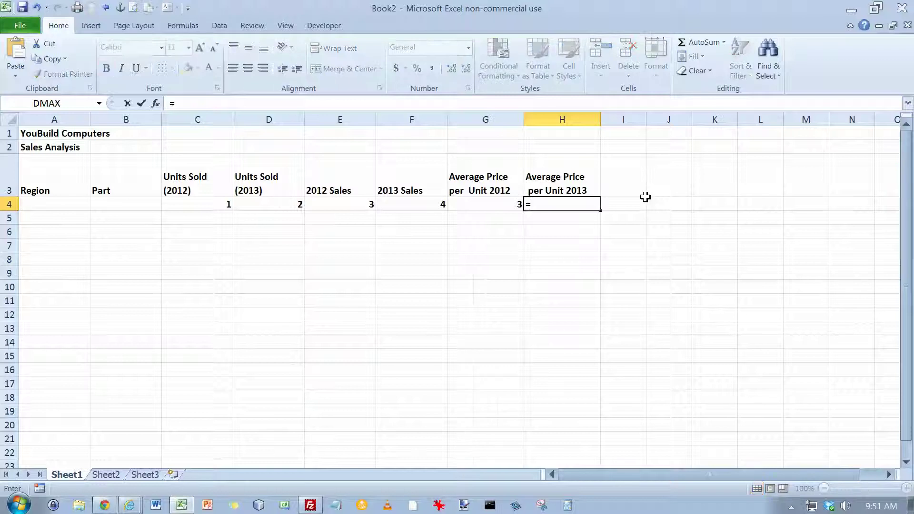
pyautogui.write('if(d4')
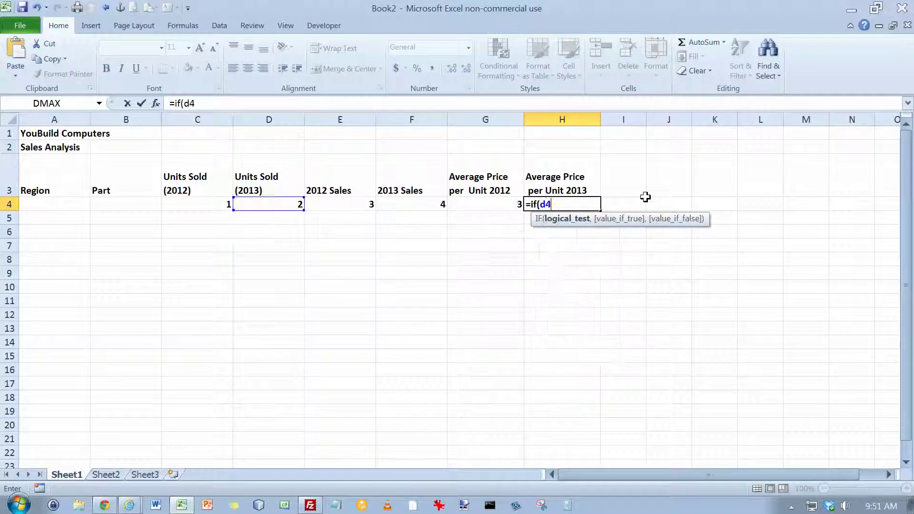
pyautogui.write('>0,f4/d4,0)')
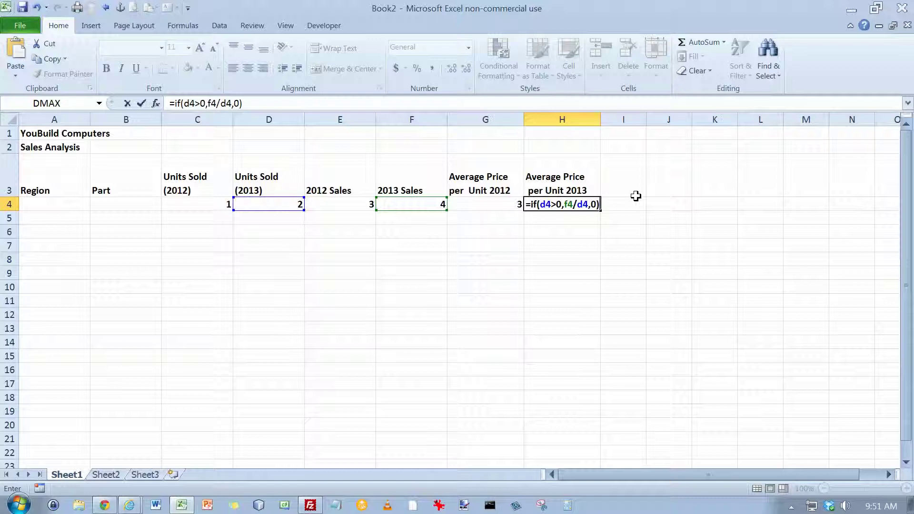
pyautogui.press('Escape')
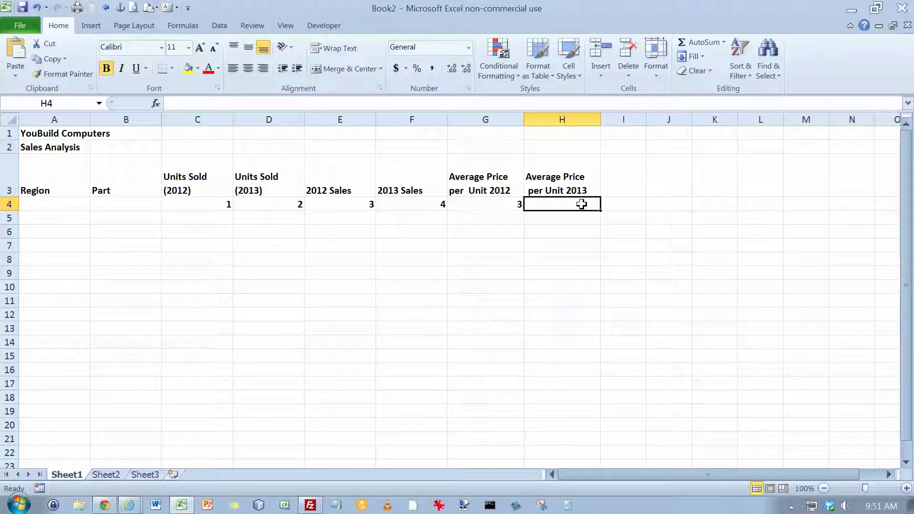
# - Enter the formula =if(d4>0,f4/d4,0) in H4 for the 2013 average price per unit
pyautogui.write('=if(d4>0,f4/d4,0)')
pyautogui.press('Return')
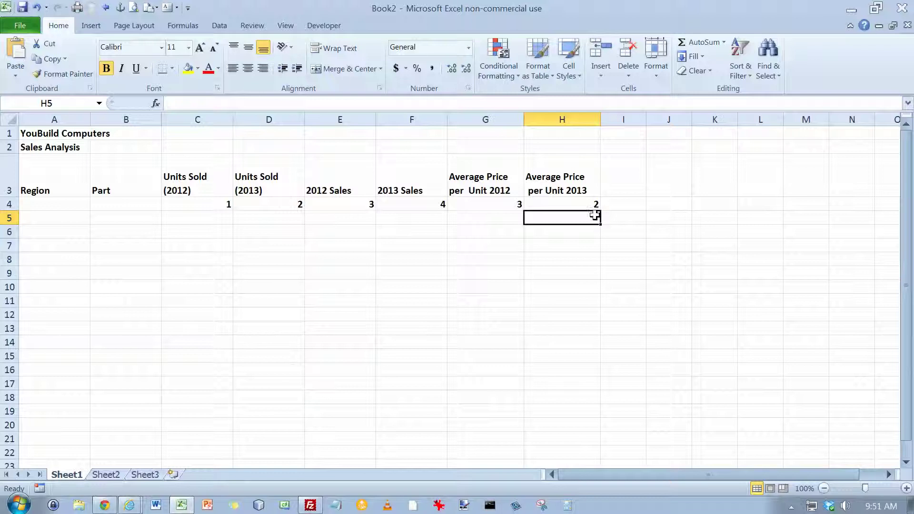
# - Change the workbook's theme colors to the built-in Metro set
pyautogui.click(129, 27)
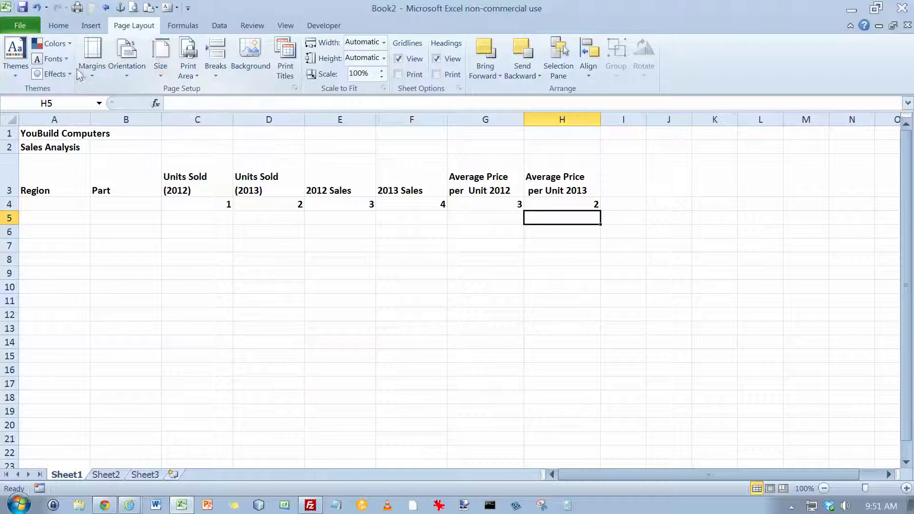
pyautogui.click(72, 43)
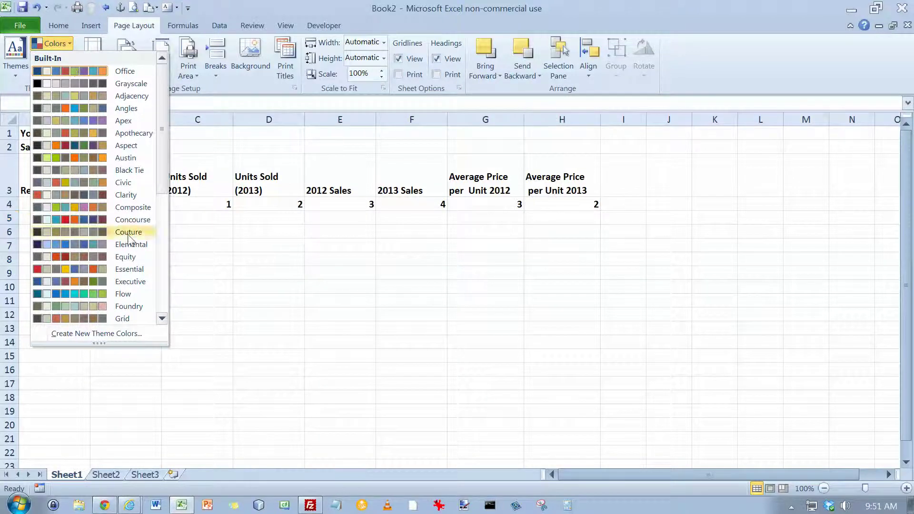
pyautogui.click(163, 258)
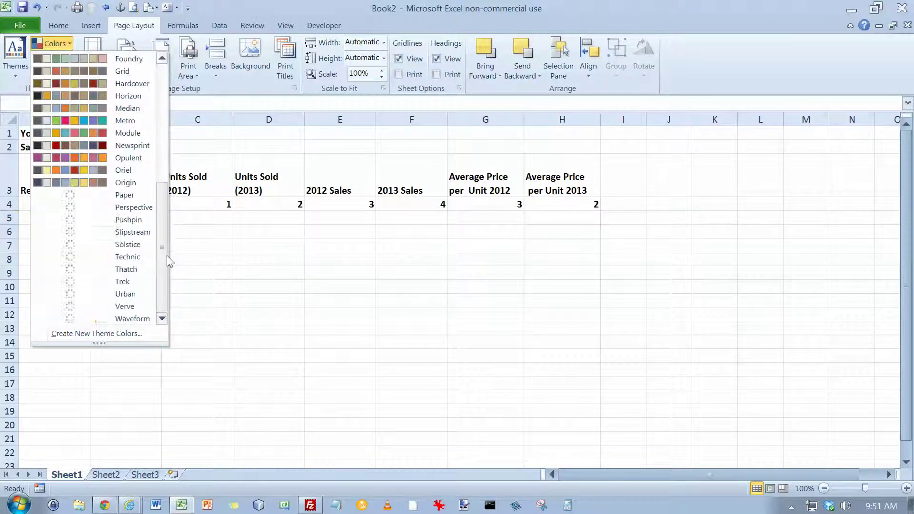
pyautogui.click(87, 120)
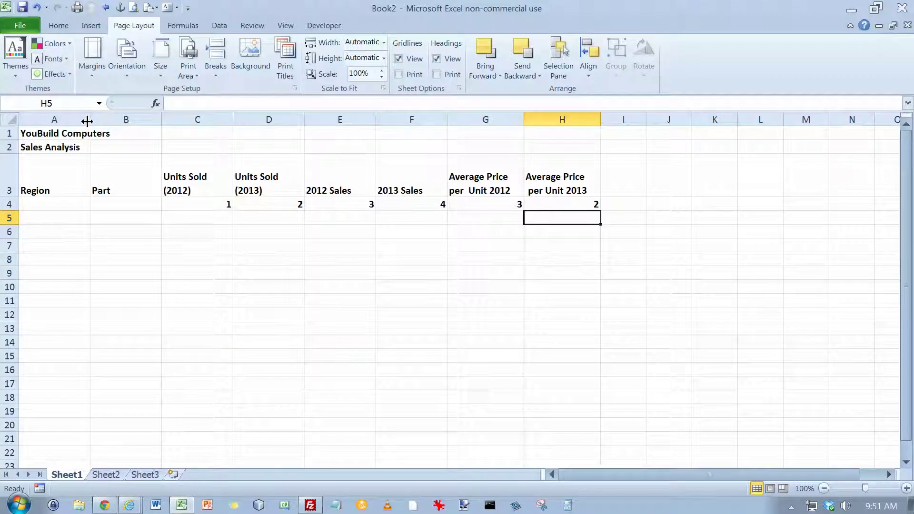
# - Apply the Title cell style to the two worksheet title lines in A1:A2
pyautogui.click(27, 136)
pyautogui.moveTo(26, 136); pyautogui.dragTo(27, 140)
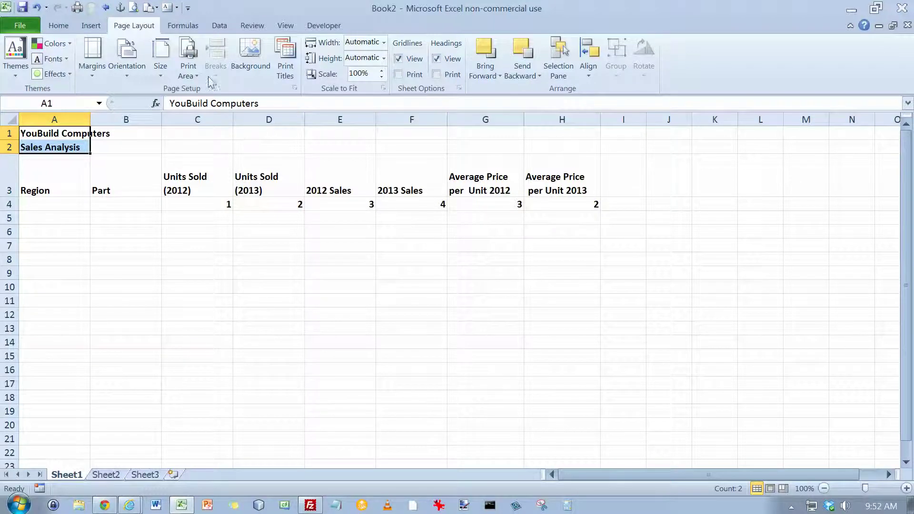
pyautogui.click(58, 25)
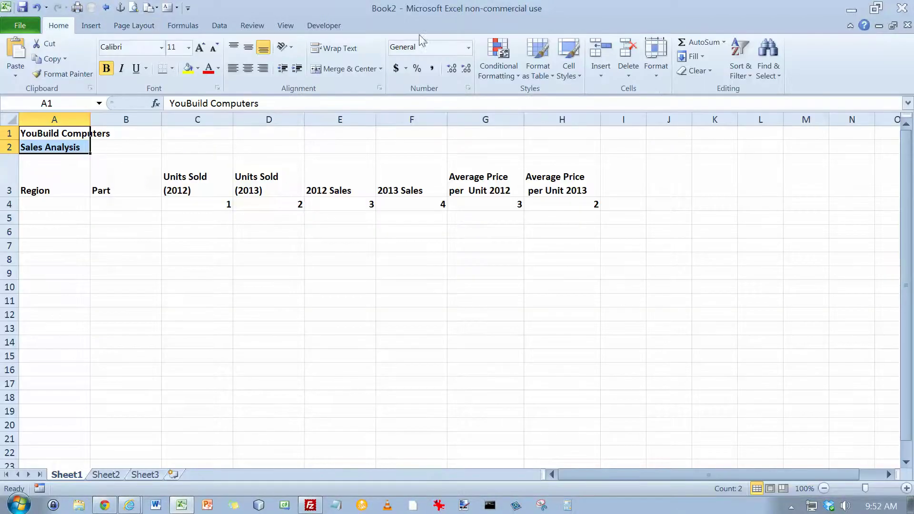
pyautogui.click(579, 76)
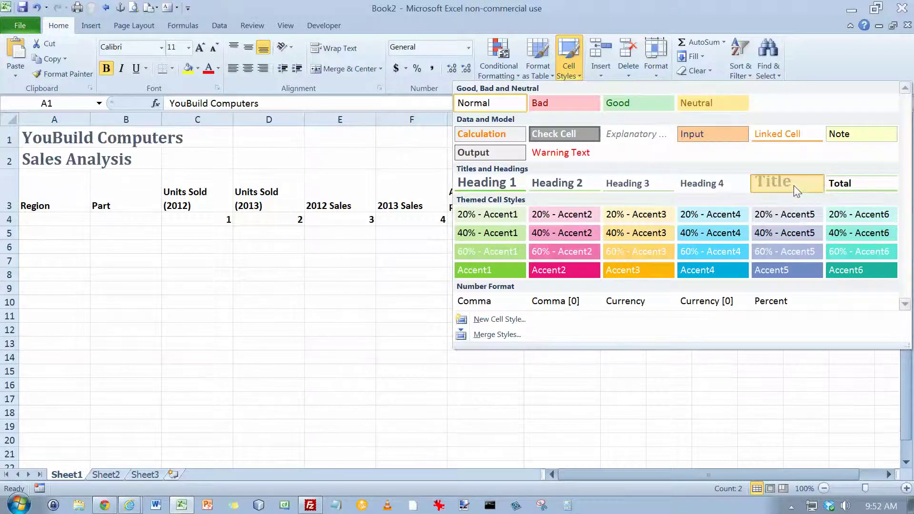
pyautogui.click(773, 181)
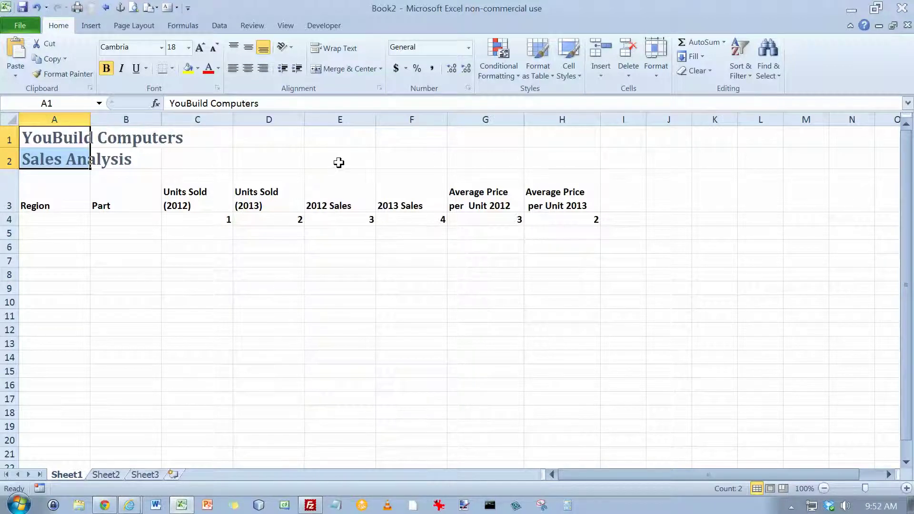
# - Set the YouBuild Computers title in A1 to font size 28 and merge and center it across A1:H1
pyautogui.click(88, 134)
pyautogui.click(188, 47)
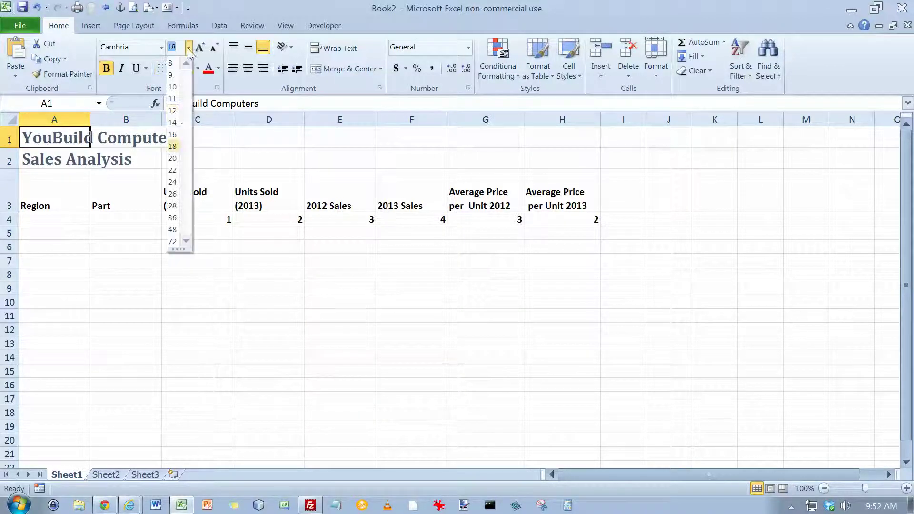
pyautogui.click(172, 205)
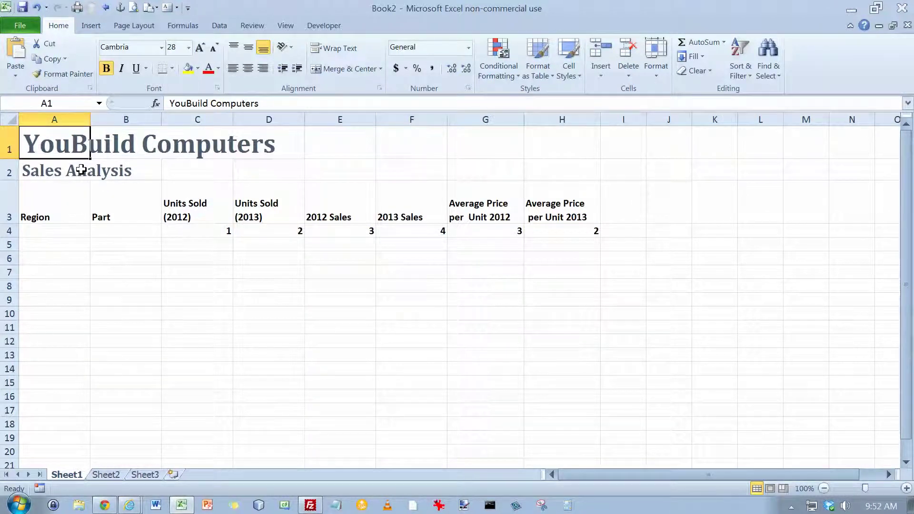
pyautogui.moveTo(72, 143); pyautogui.dragTo(578, 146)
pyautogui.click(349, 69)
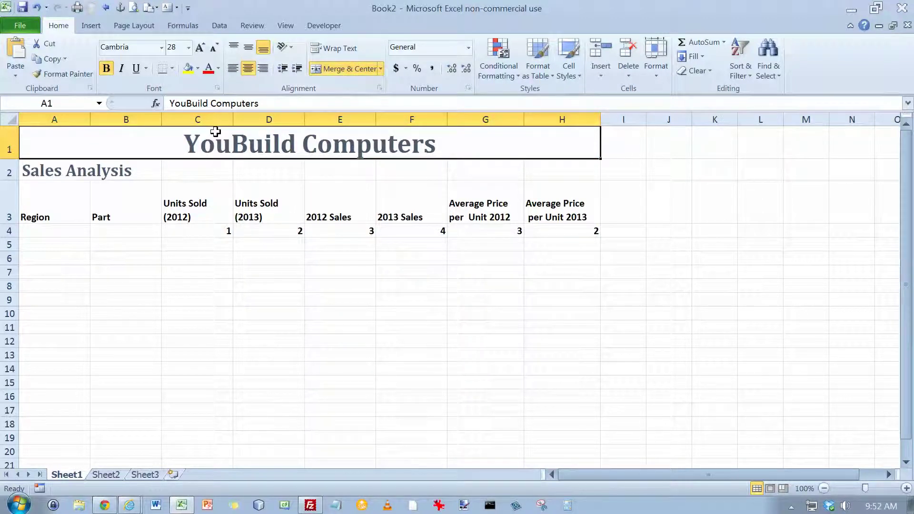
# - Set the Sales Analysis subtitle in A2 to font size 22 and merge and center it across A2:H2
pyautogui.click(74, 170)
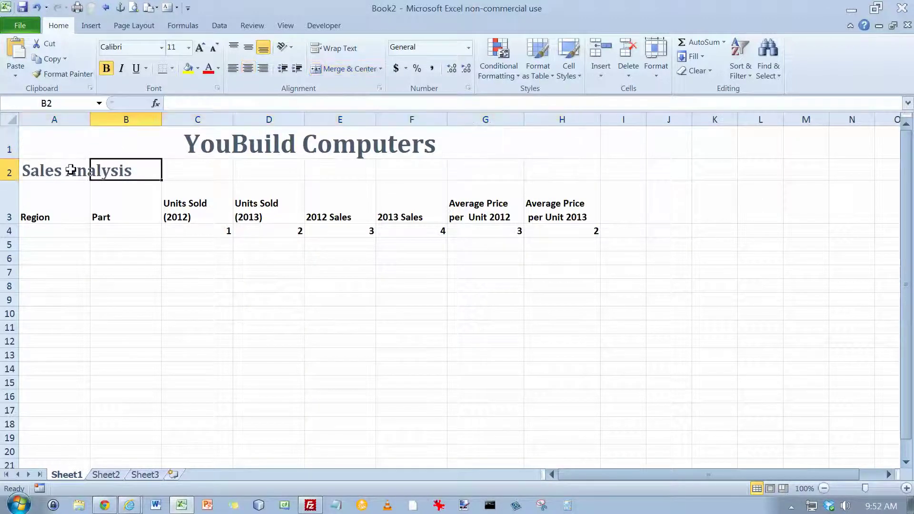
pyautogui.click(188, 47)
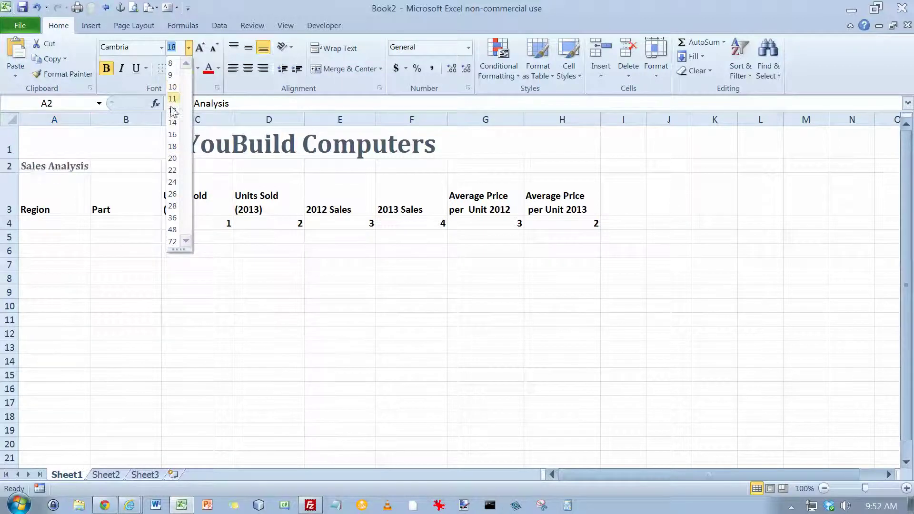
pyautogui.click(174, 170)
pyautogui.moveTo(58, 170); pyautogui.dragTo(534, 185)
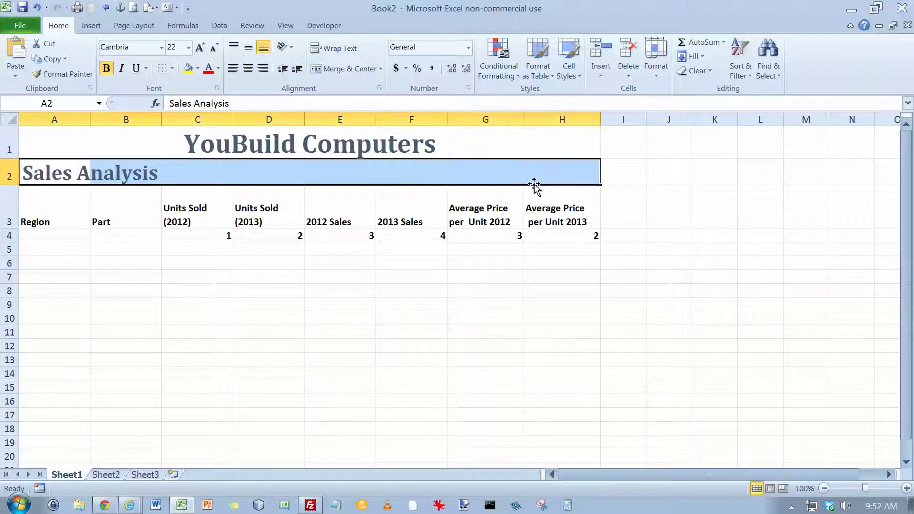
pyautogui.click(320, 70)
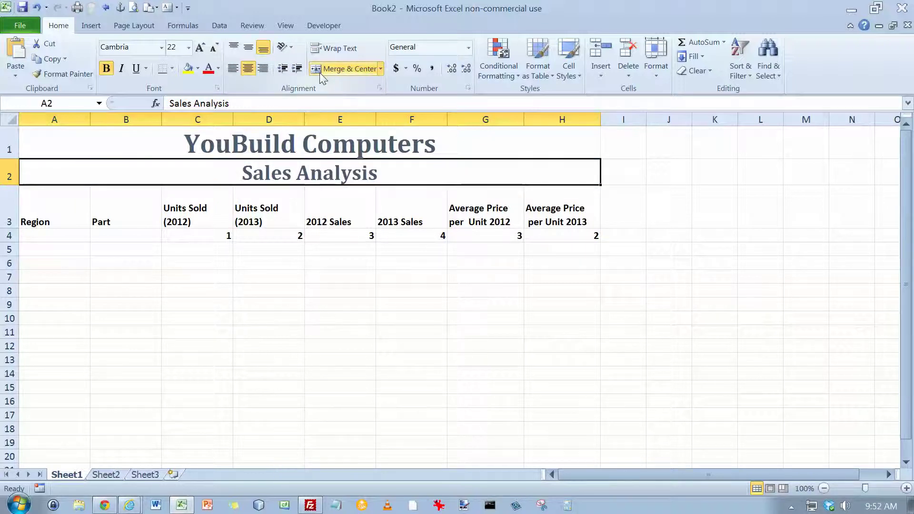
# - Fill both title rows with a light gold theme color and put a thick box border around them
pyautogui.moveTo(71, 142); pyautogui.dragTo(64, 163)
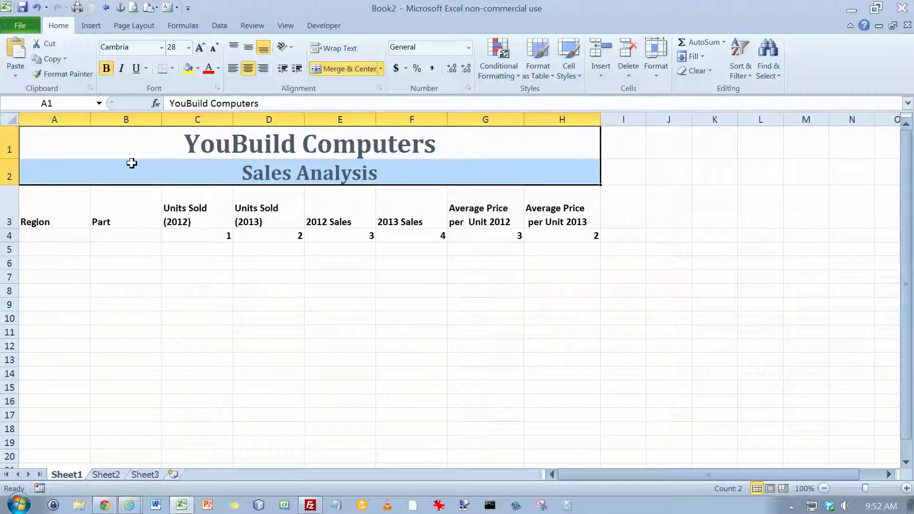
pyautogui.click(198, 68)
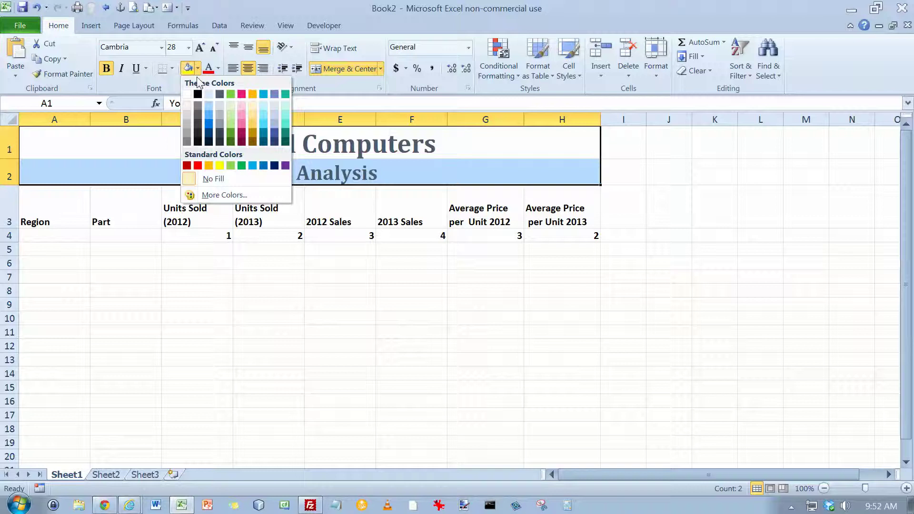
pyautogui.click(252, 113)
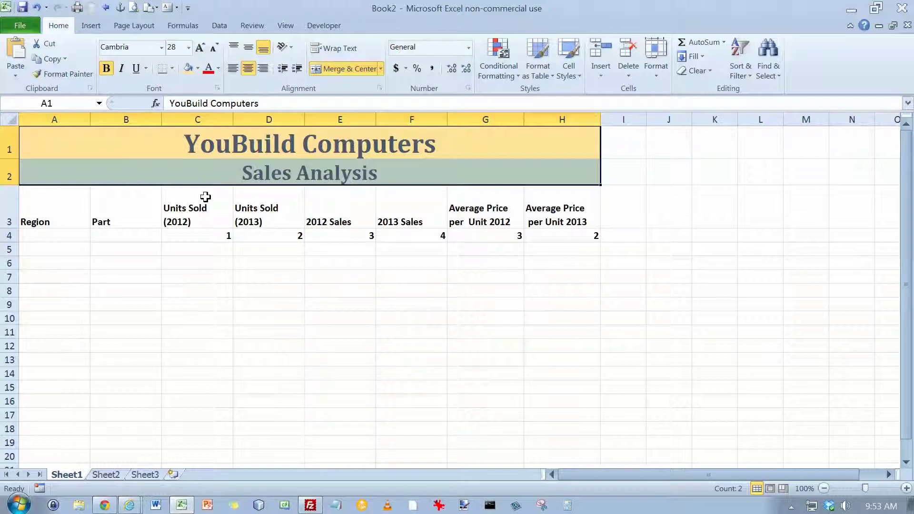
pyautogui.click(173, 69)
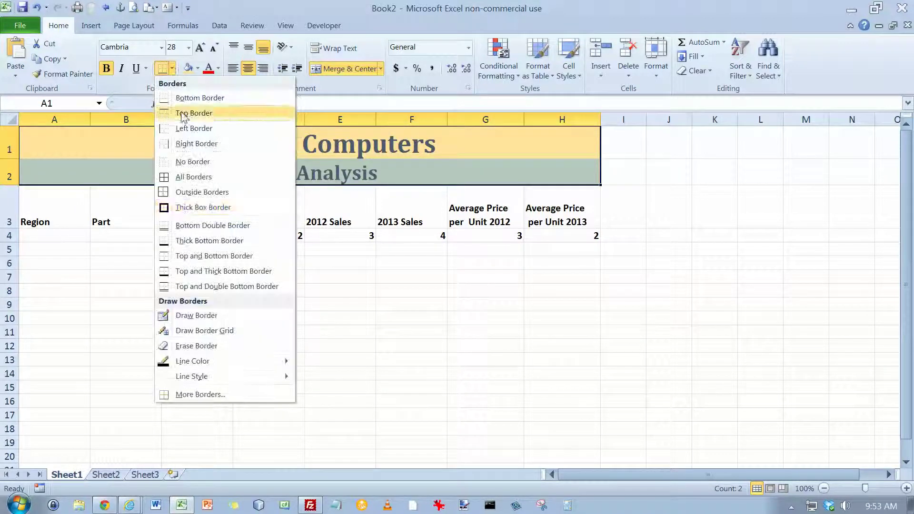
pyautogui.click(184, 208)
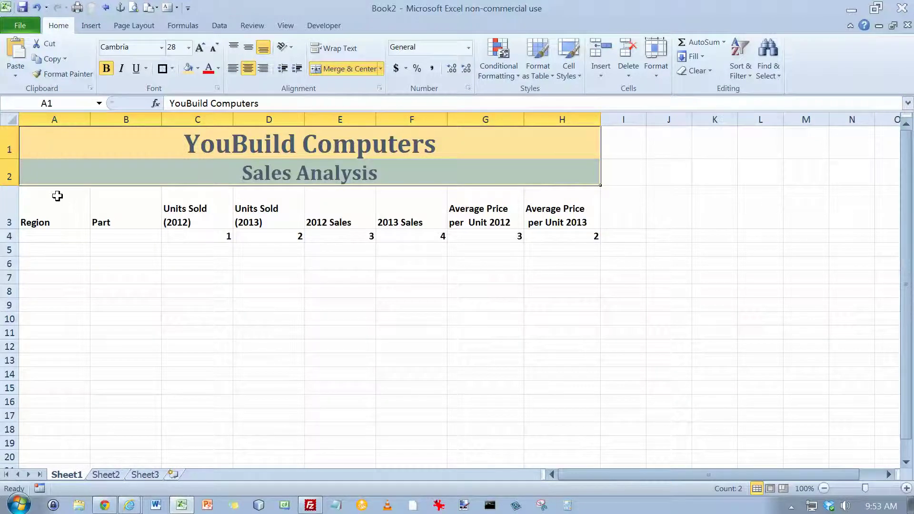
# - Center the column headings in A3:H3 horizontally and apply the Heading 3 cell style to them
pyautogui.click(57, 195)
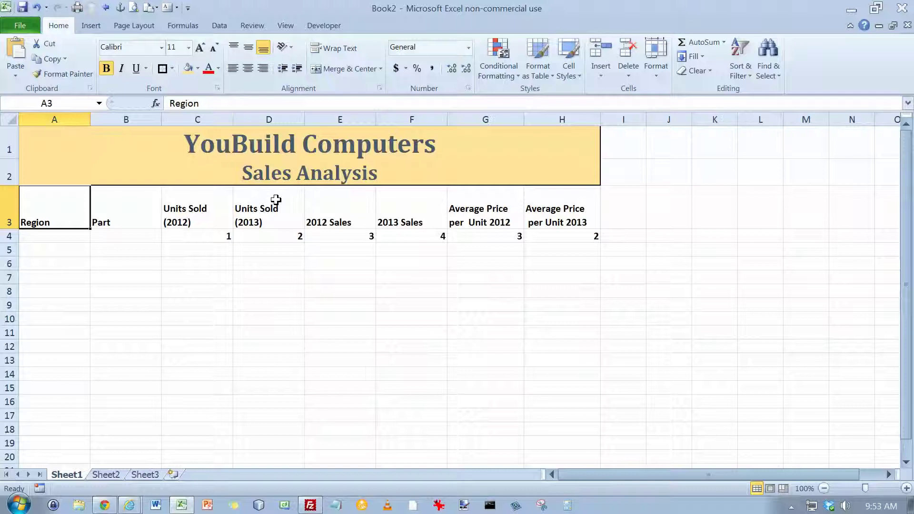
pyautogui.moveTo(57, 226); pyautogui.dragTo(564, 210)
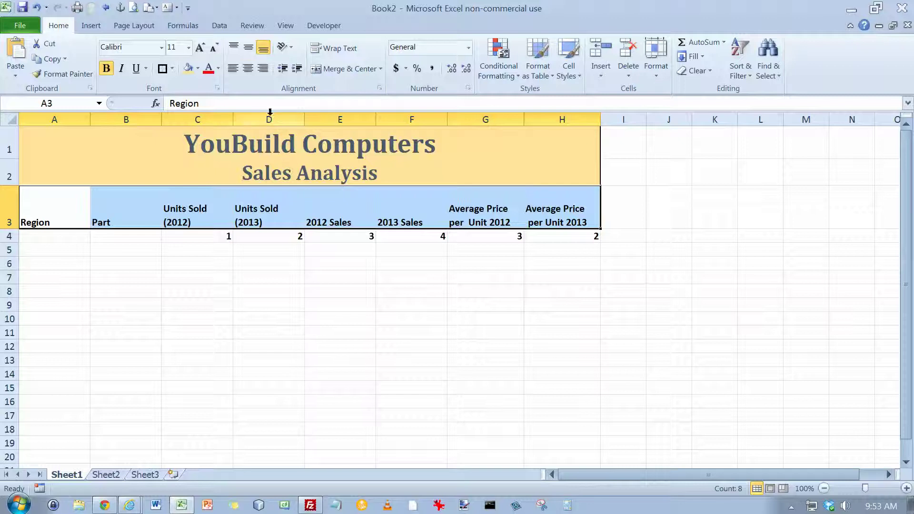
pyautogui.click(248, 68)
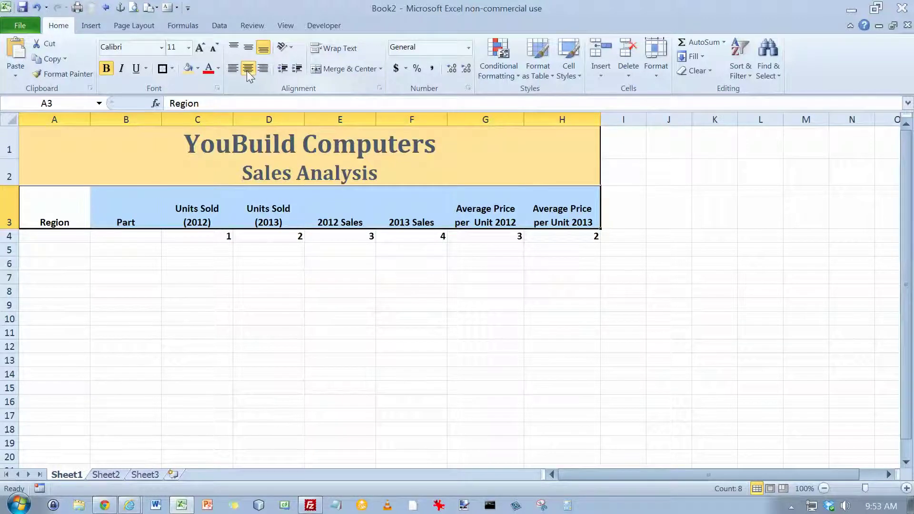
pyautogui.click(571, 82)
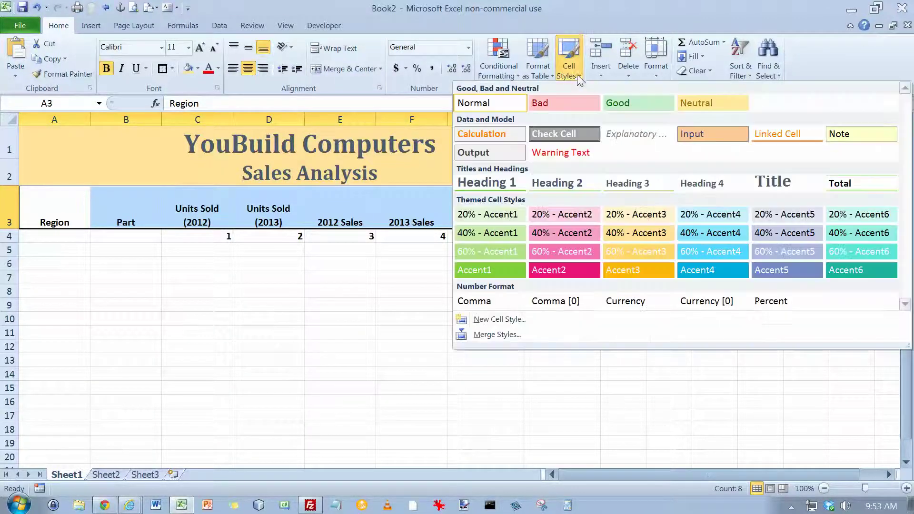
pyautogui.click(636, 184)
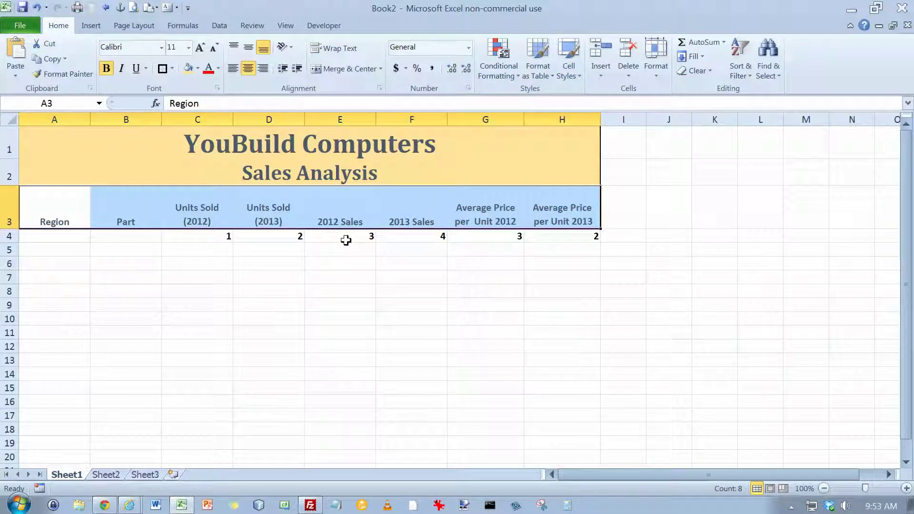
# - Format the numbers in C4:H4 with comma style and zero decimal places
pyautogui.moveTo(198, 241); pyautogui.dragTo(570, 236)
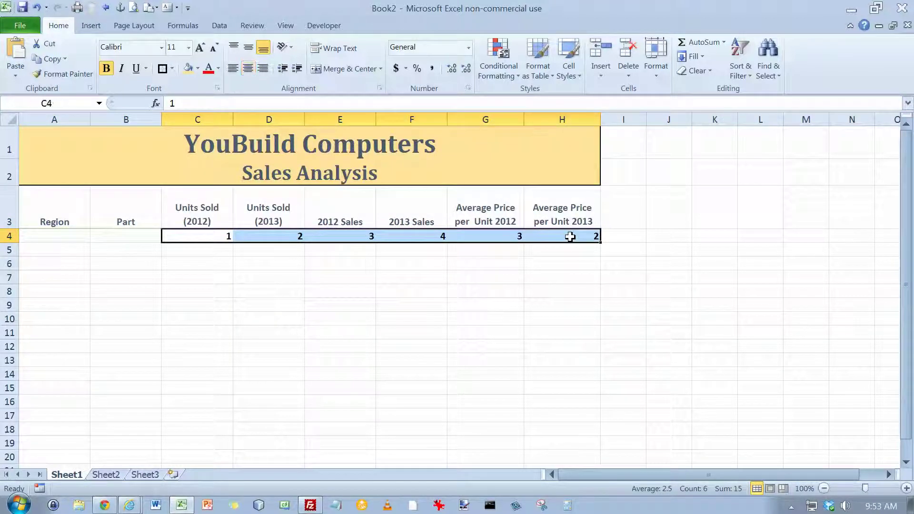
pyautogui.click(432, 68)
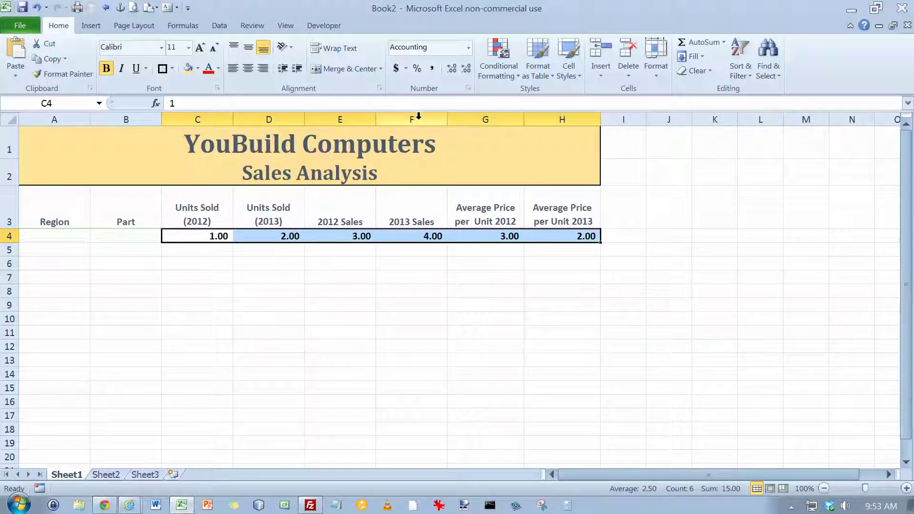
pyautogui.click(465, 69)
pyautogui.click(469, 70)
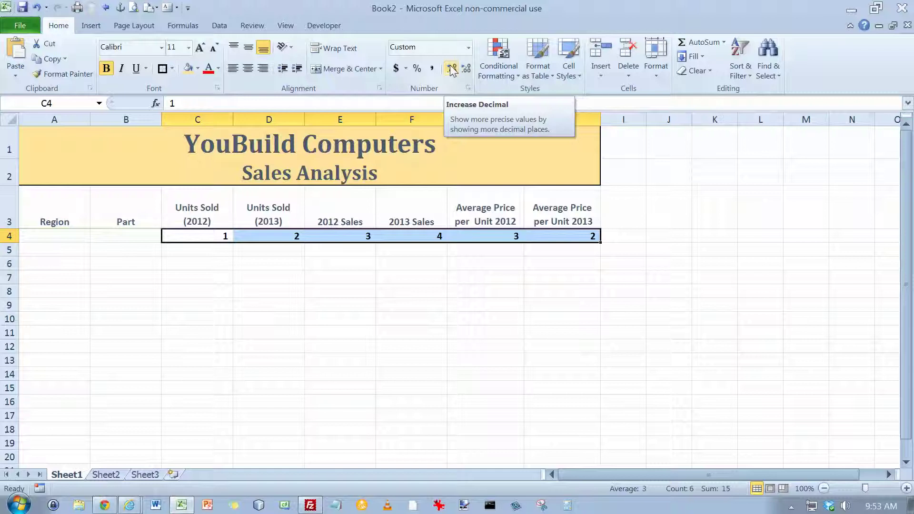
# - Show the workbook's document properties, complete the Author field with the author's full name, and close the properties
pyautogui.click(22, 27)
pyautogui.click(559, 138)
pyautogui.click(555, 155)
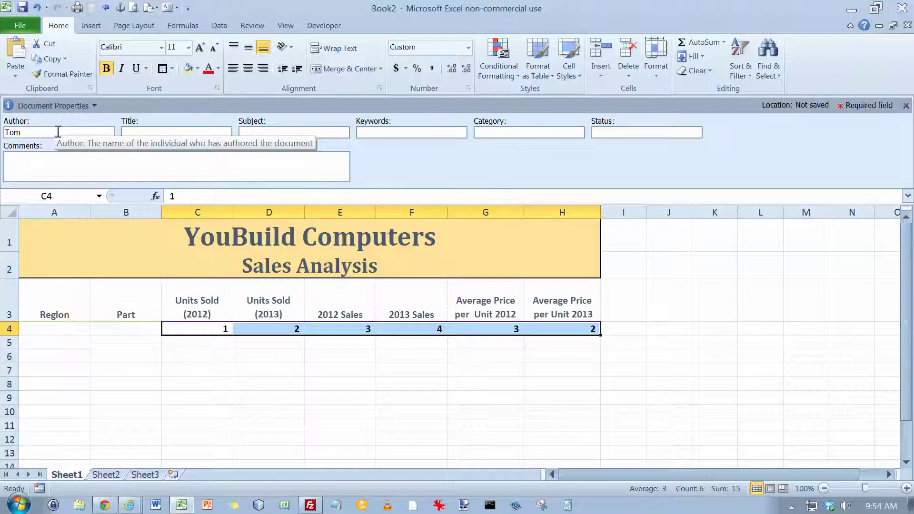
pyautogui.write('Kleen')
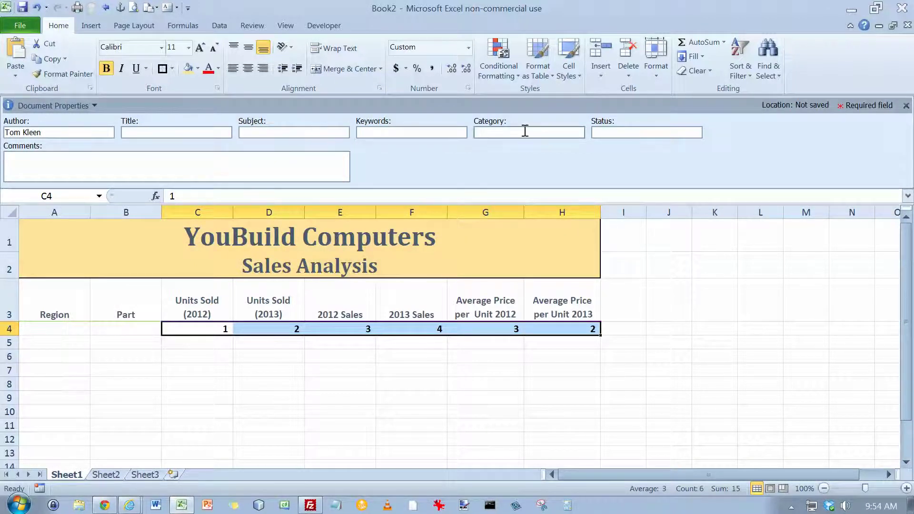
pyautogui.click(906, 105)
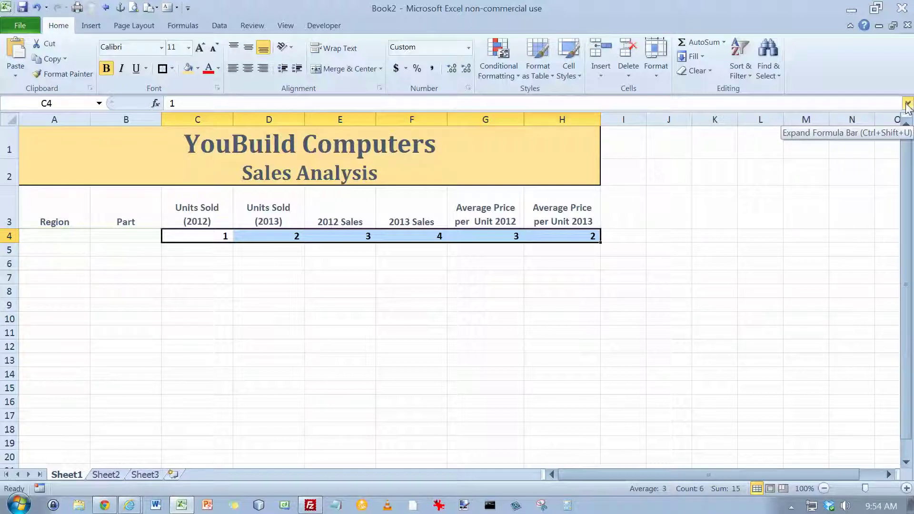
# - Rename the Sheet1 worksheet as YouBuild Computer Sales
pyautogui.doubleClick(70, 475)
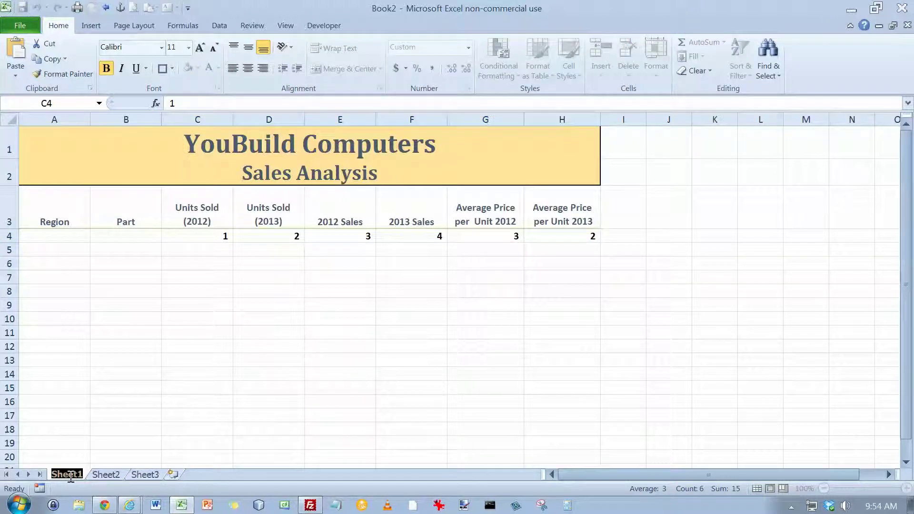
pyautogui.write('YouBu')
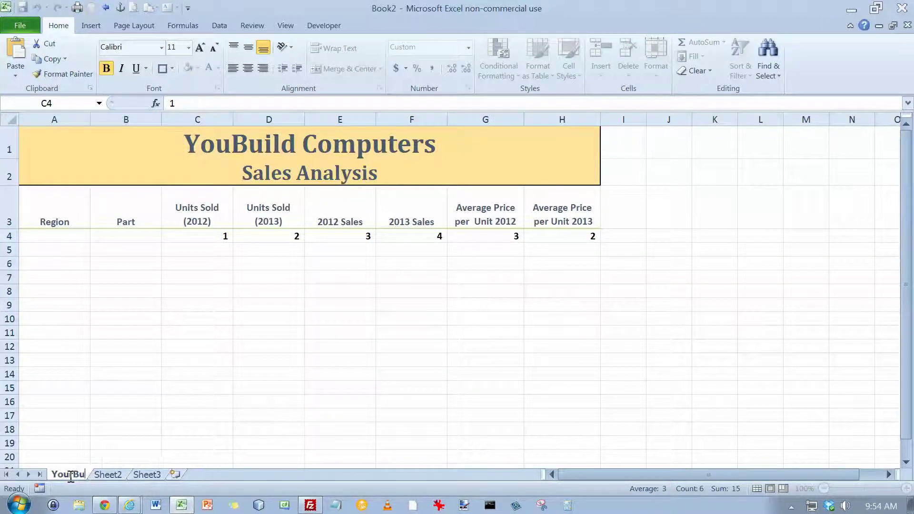
pyautogui.write('ild Computer Sales')
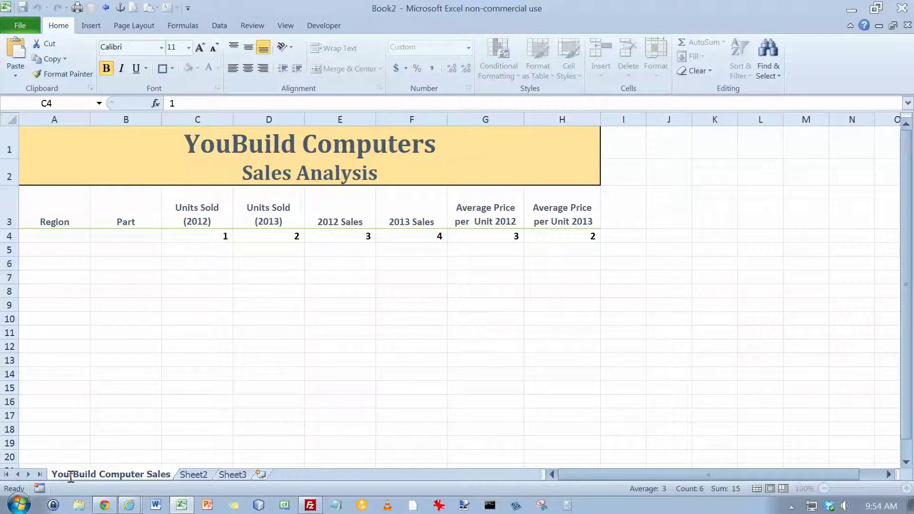
pyautogui.press('Return')
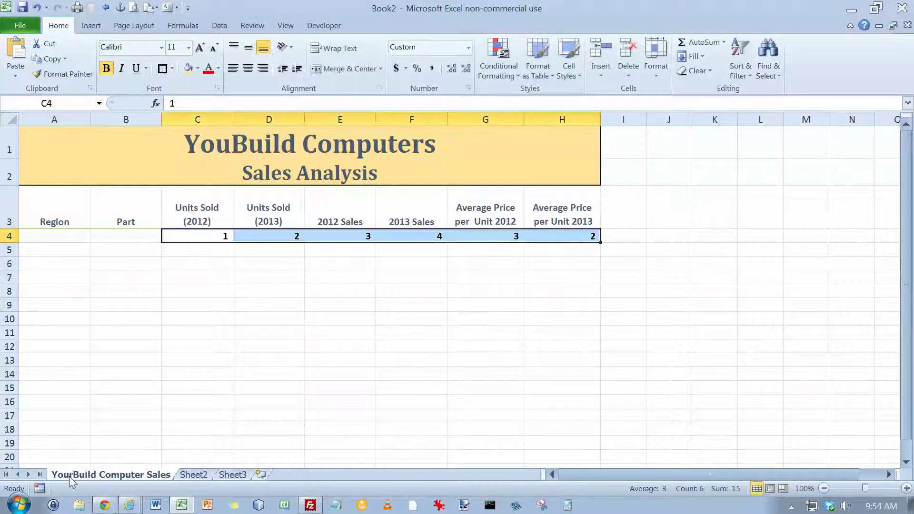
# - Color the YourBuild Computer Sales worksheet tab with the standard red
pyautogui.rightClick(104, 474)
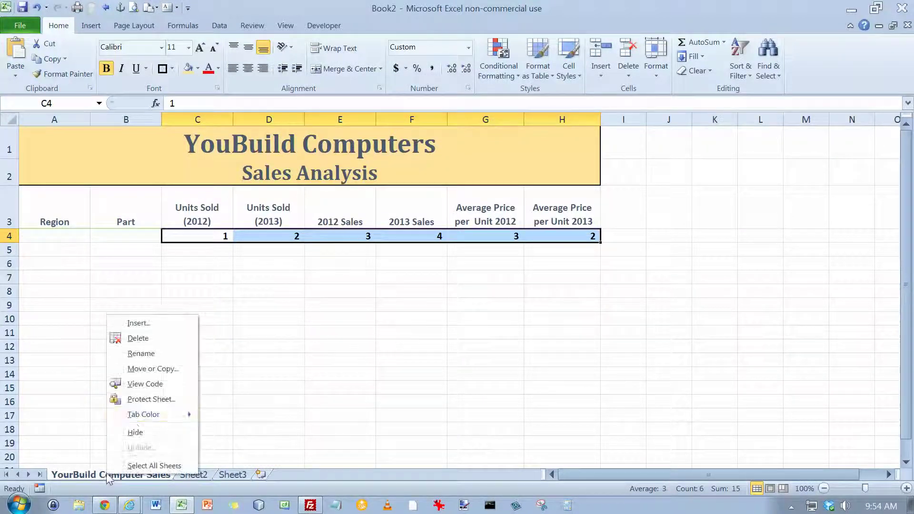
pyautogui.moveTo(141, 417)
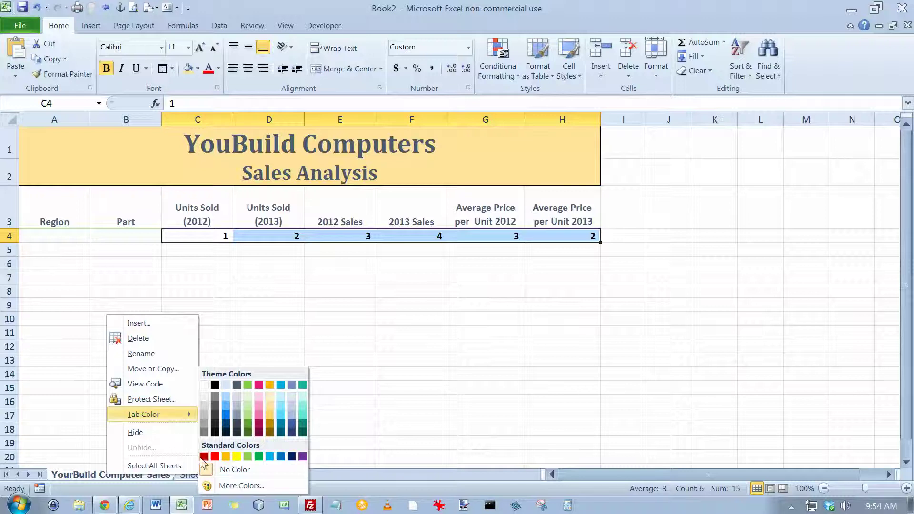
pyautogui.click(216, 457)
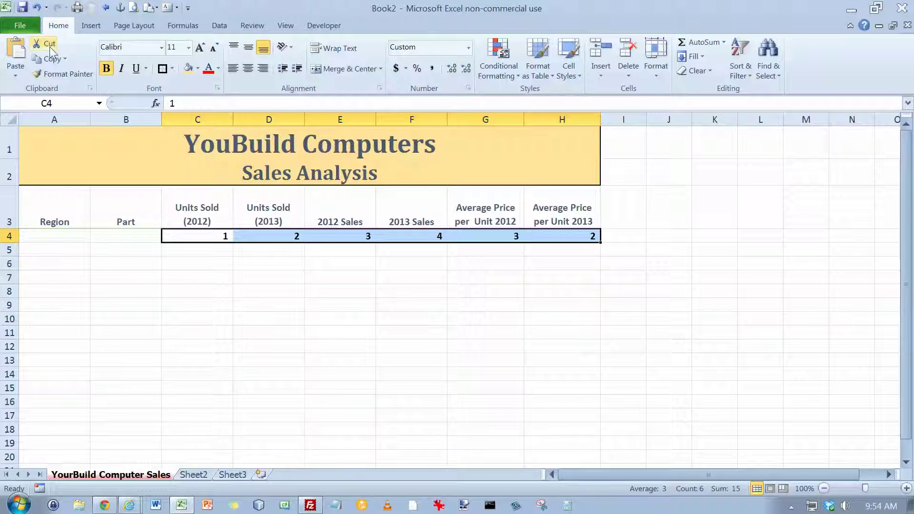
# - Save the workbook as an Excel Template (*.xltx) named YouBuild Computers Sales Analysis Template in the Templates folder
pyautogui.click(23, 8)
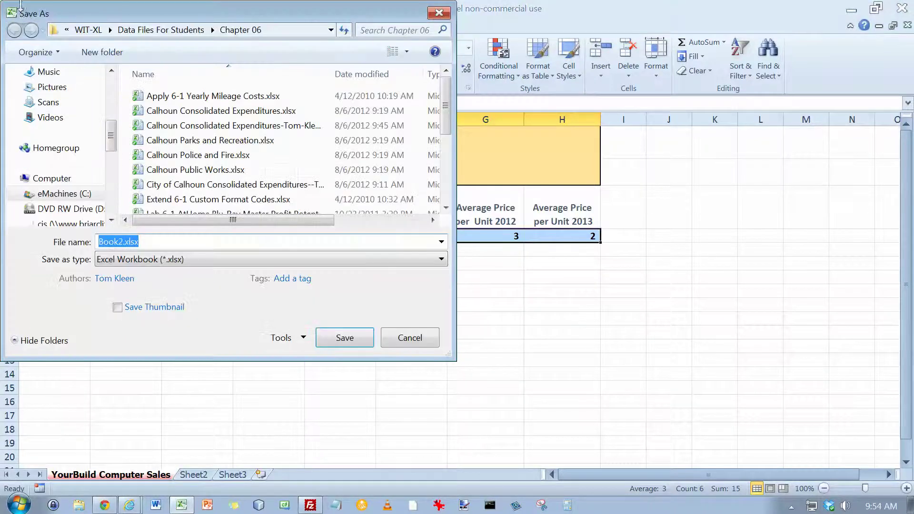
pyautogui.click(176, 27)
pyautogui.doubleClick(176, 112)
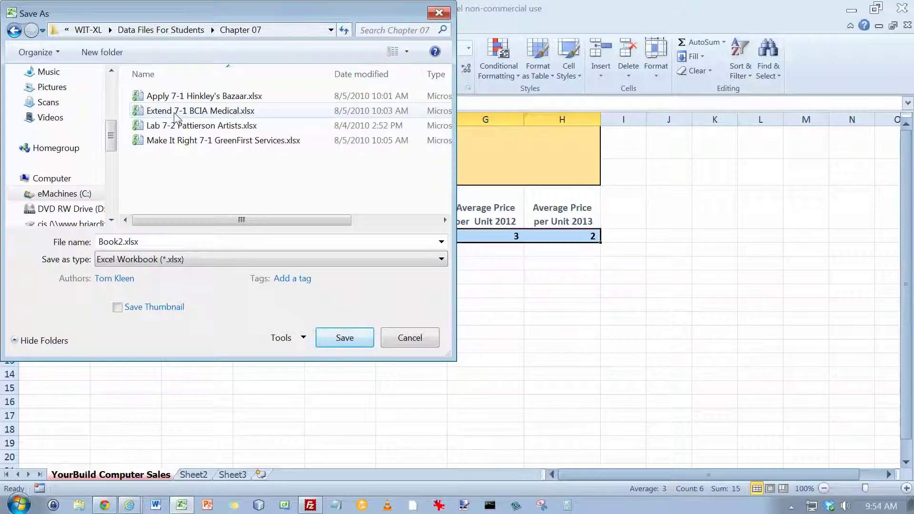
pyautogui.doubleClick(161, 243)
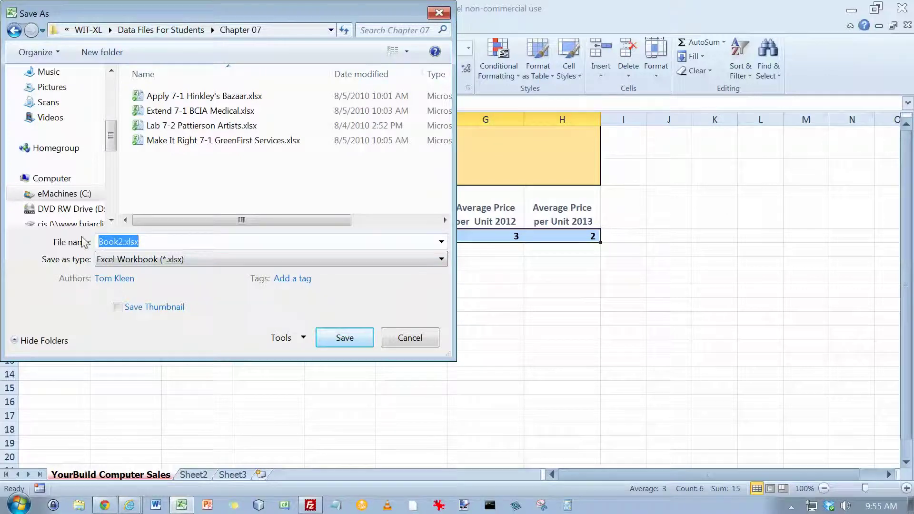
pyautogui.write('YouBuil')
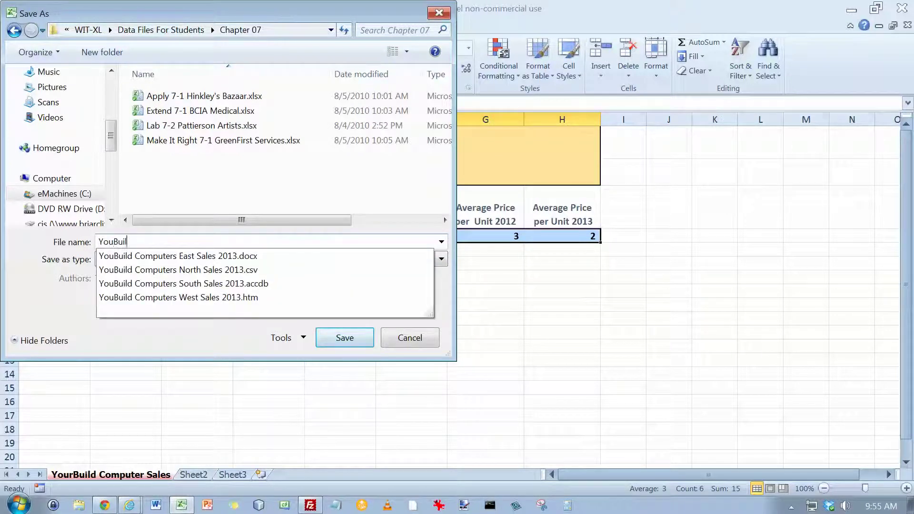
pyautogui.write('d Computers')
pyautogui.write('Sal')
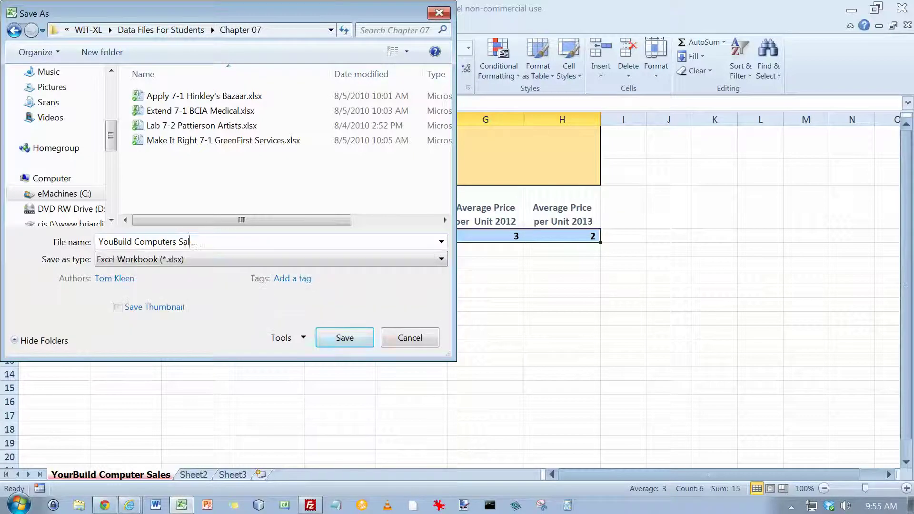
pyautogui.write('es Analysis Template')
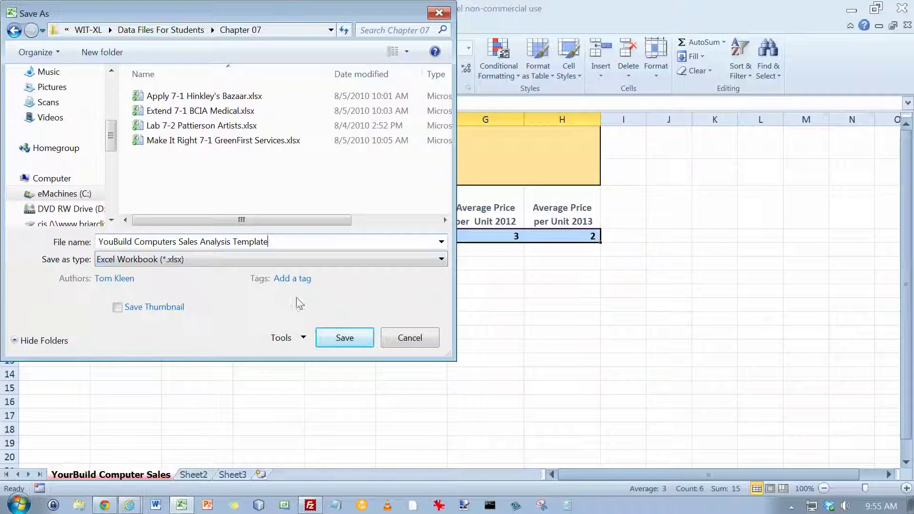
pyautogui.click(441, 260)
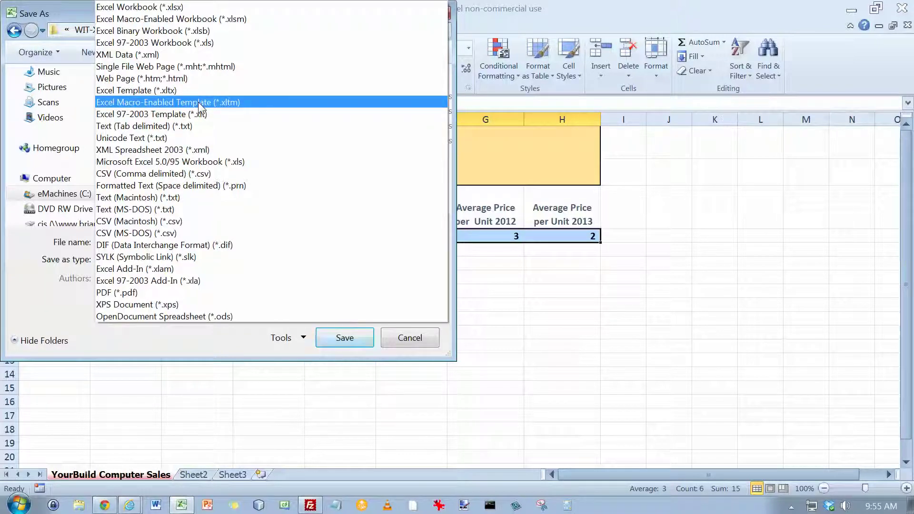
pyautogui.click(153, 91)
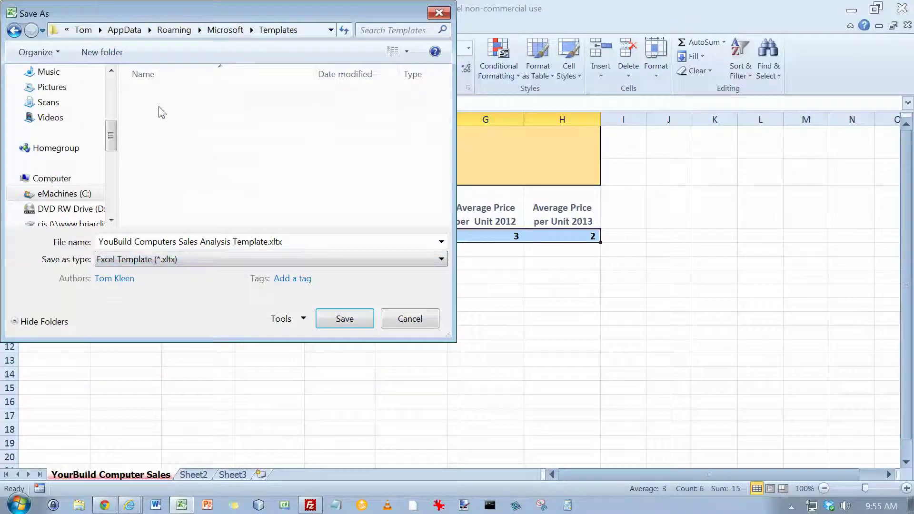
pyautogui.click(349, 327)
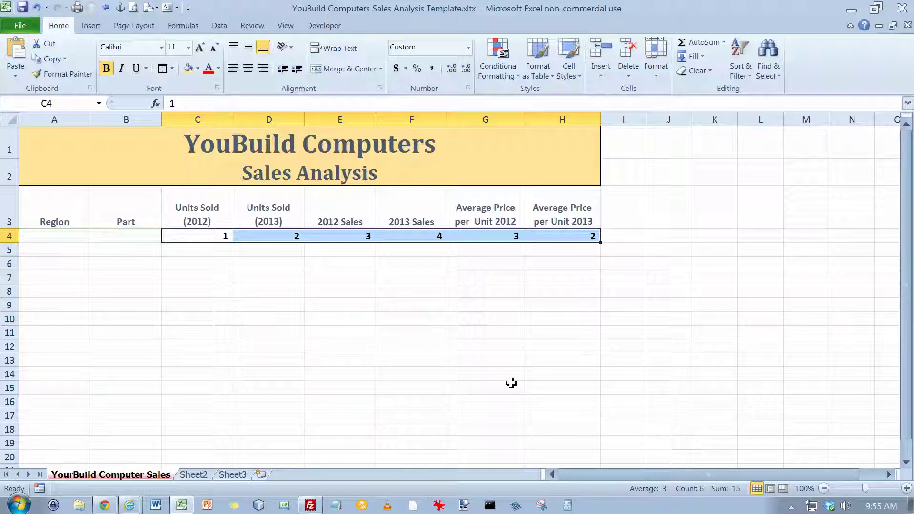
# - Close the template and reopen YouBuild Computers Sales Analysis Template.xltx from the Templates folder
pyautogui.hotkey('ctrl', 'w')
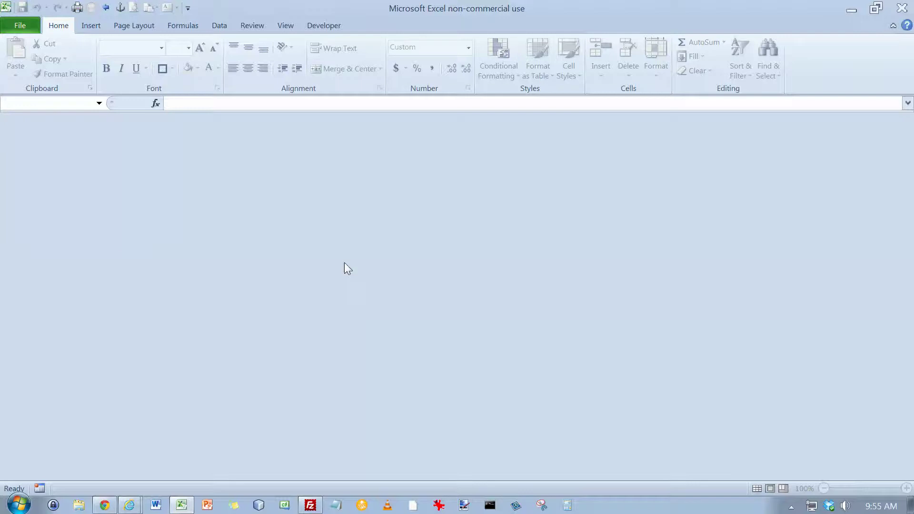
pyautogui.click(20, 25)
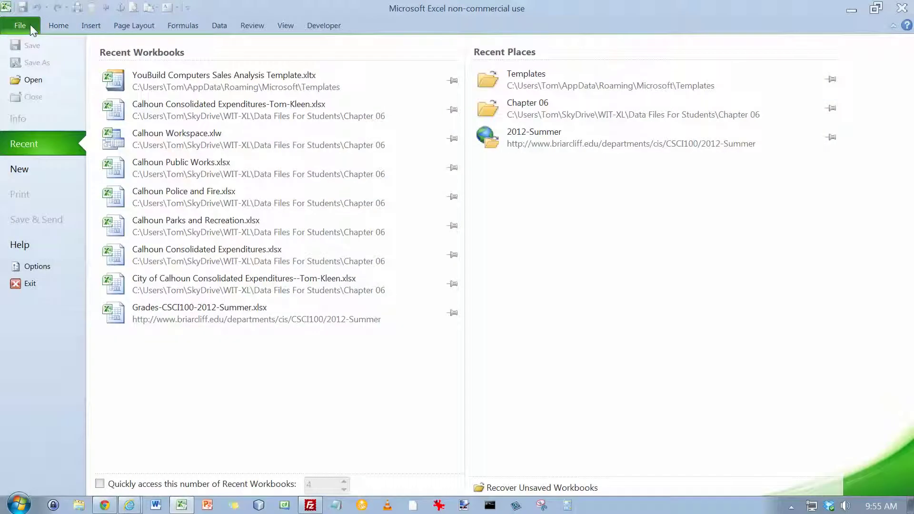
pyautogui.click(26, 80)
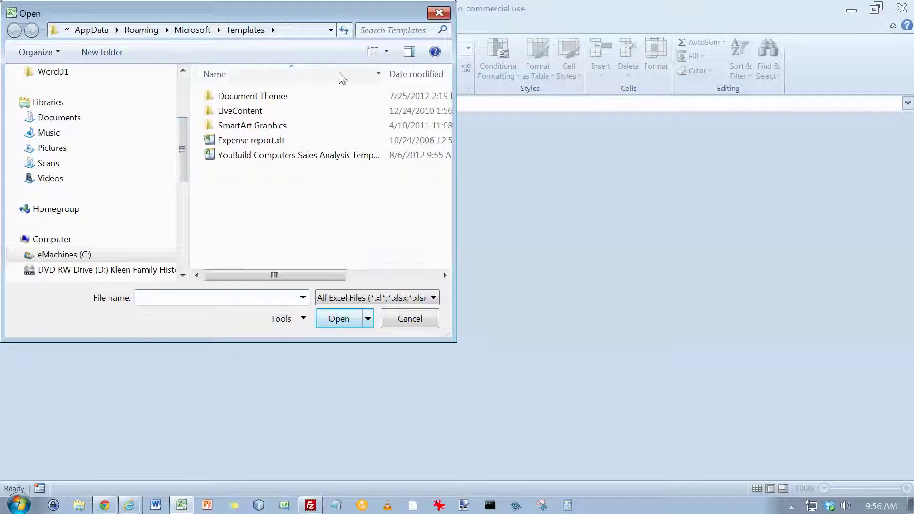
pyautogui.moveTo(456, 125); pyautogui.dragTo(601, 208)
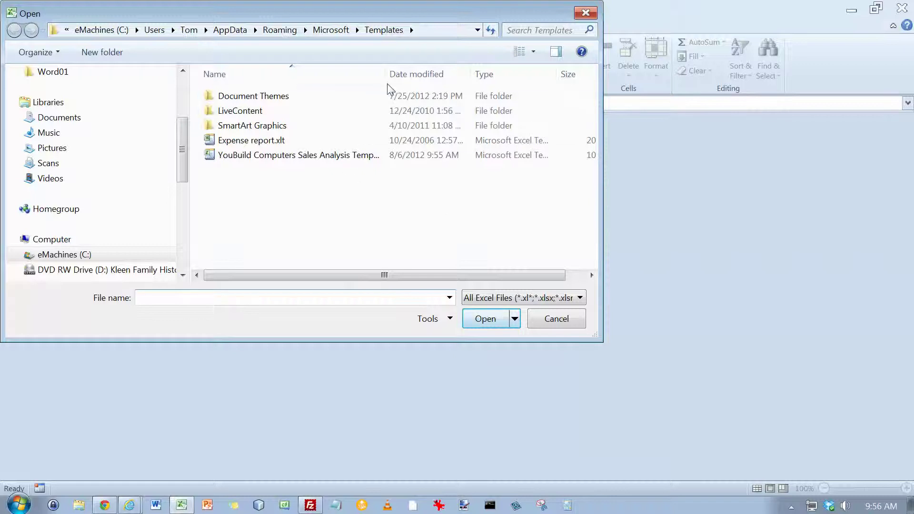
pyautogui.moveTo(383, 74); pyautogui.dragTo(447, 86)
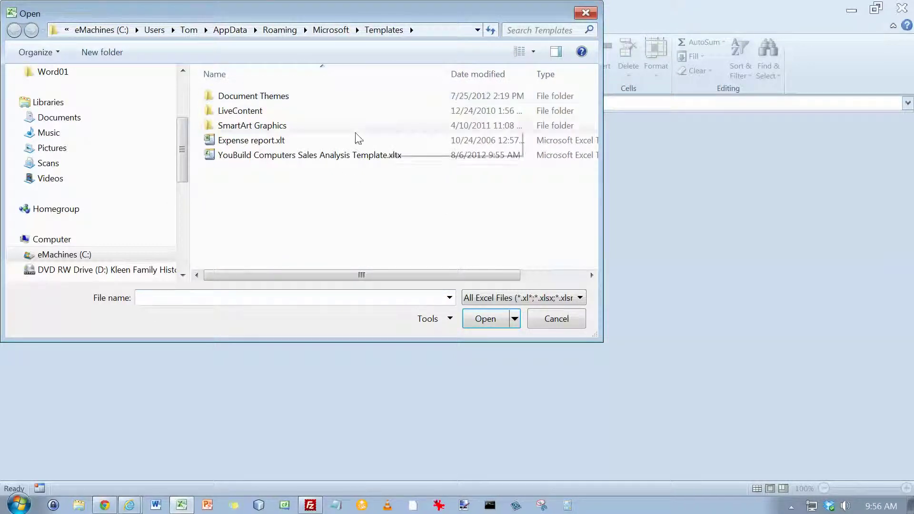
pyautogui.click(323, 157)
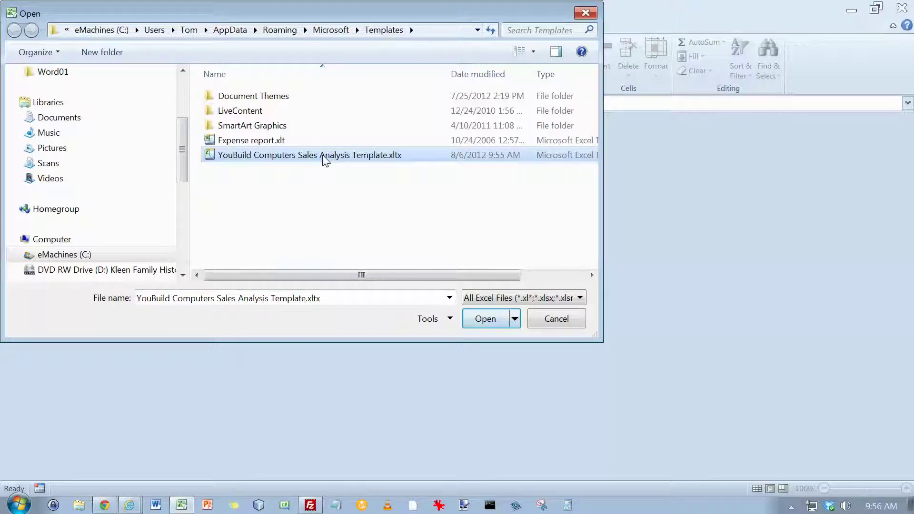
pyautogui.click(494, 328)
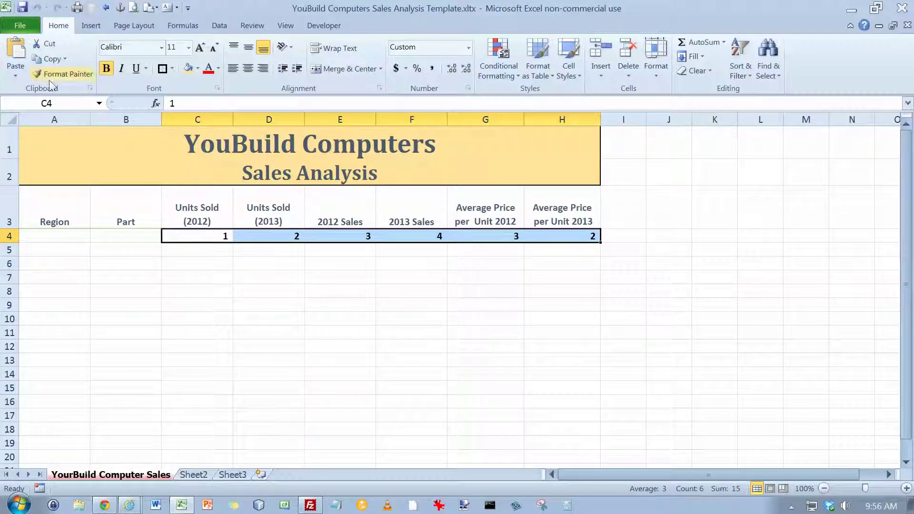
# - Start saving a copy of the template and browse to the SkyDrive folder WIT-XL, Data Files For Students, Chapter 07
pyautogui.click(23, 26)
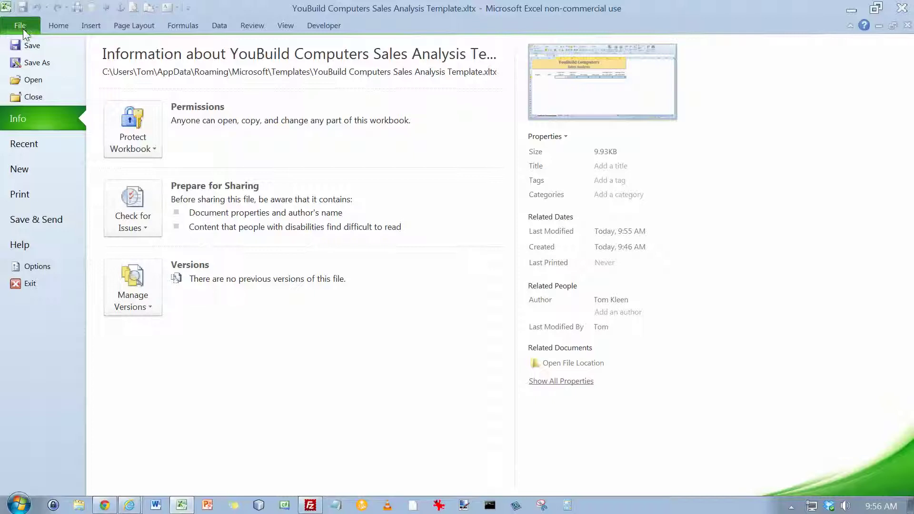
pyautogui.click(34, 63)
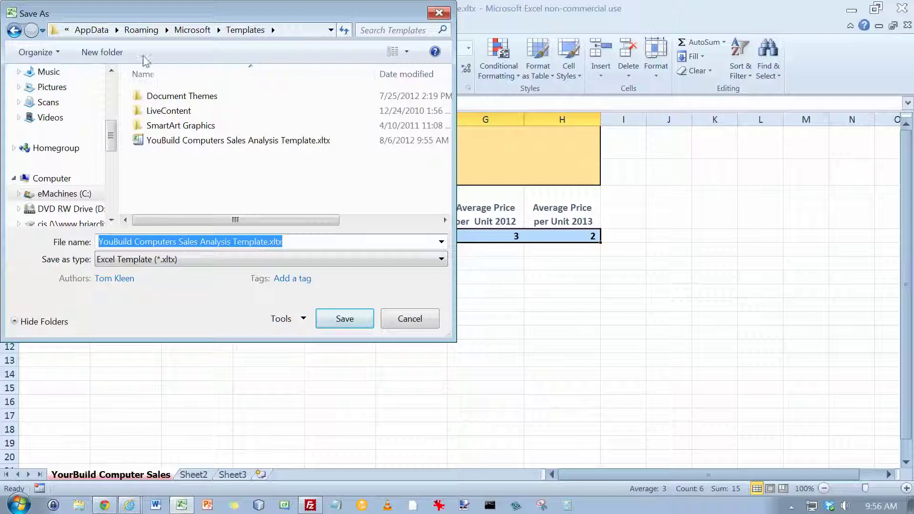
pyautogui.scroll(3, 106, 93)
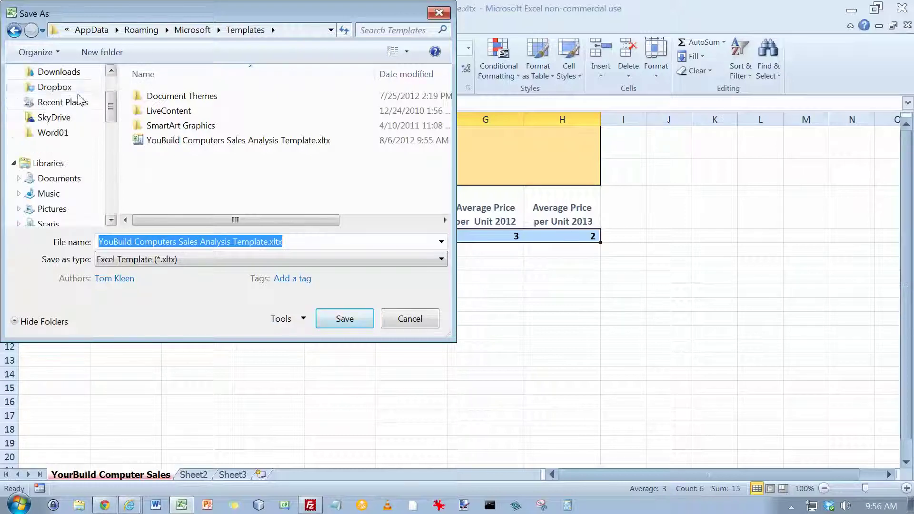
pyautogui.click(55, 117)
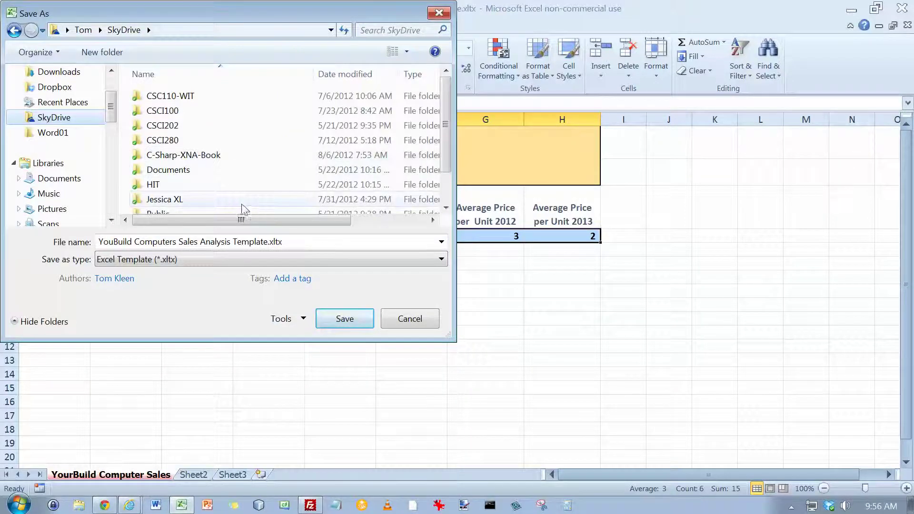
pyautogui.moveTo(445, 176); pyautogui.dragTo(441, 195)
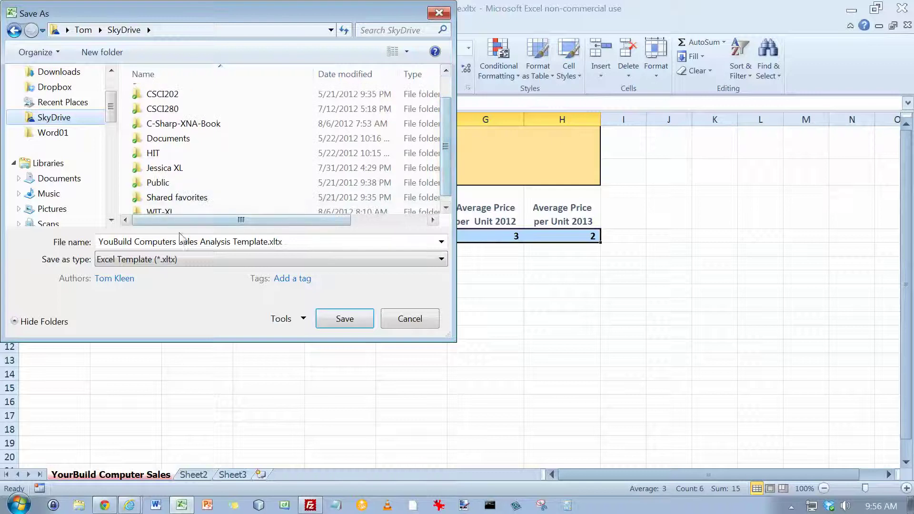
pyautogui.doubleClick(159, 214)
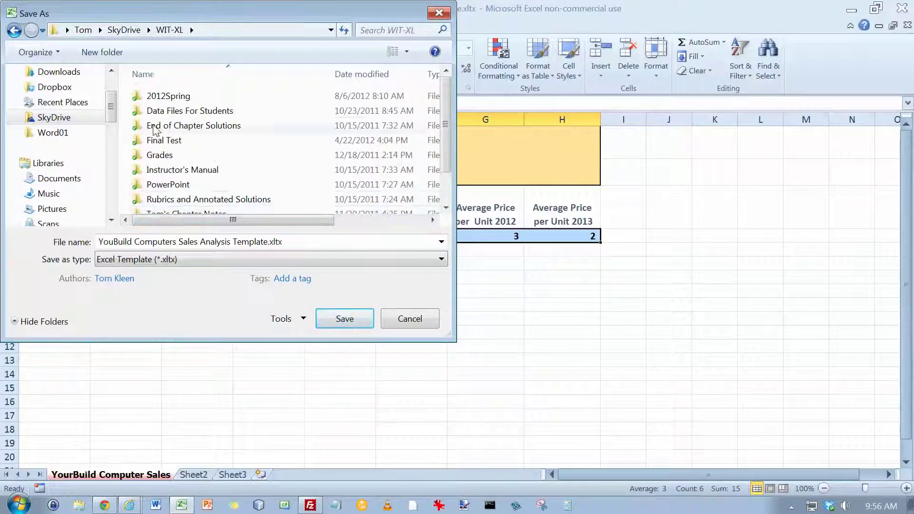
pyautogui.doubleClick(159, 111)
pyautogui.doubleClick(157, 113)
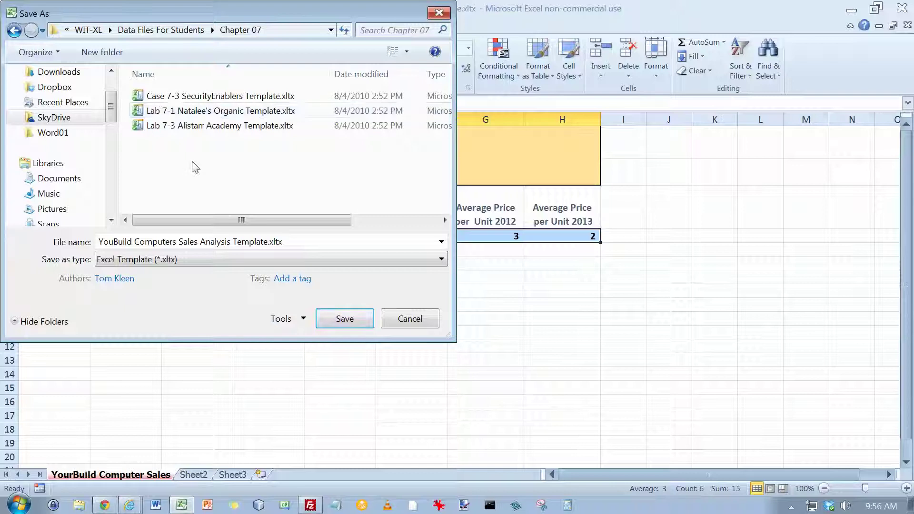
# - Name the copy YouBuild Computers Sales Analysis and save it as an Excel Workbook (*.xlsx)
pyautogui.click(289, 246)
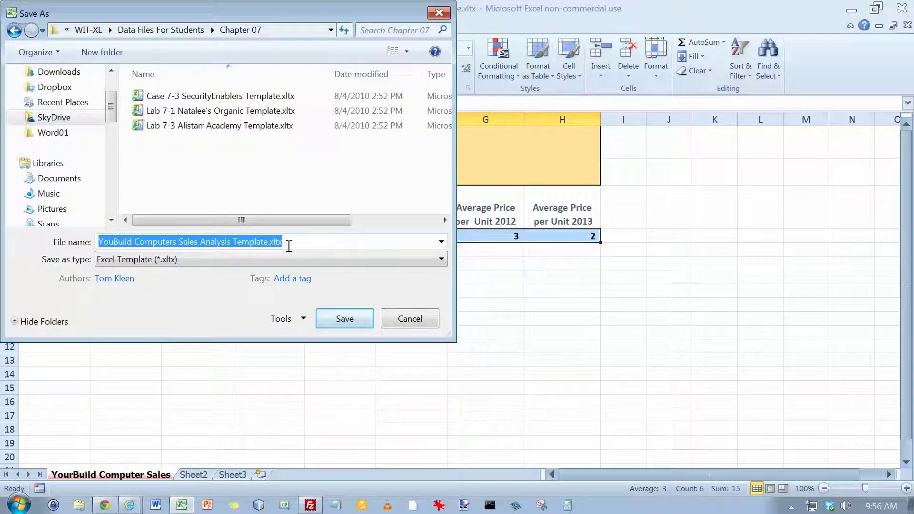
pyautogui.click(288, 246)
pyautogui.press('BackSpace')
pyautogui.press('BackSpace')
pyautogui.press('BackSpace')
pyautogui.press('BackSpace')
pyautogui.press('BackSpace')
pyautogui.press('BackSpace')
pyautogui.press('BackSpace')
pyautogui.press('BackSpace')
pyautogui.press('BackSpace')
pyautogui.press('BackSpace')
pyautogui.press('BackSpace')
pyautogui.press('BackSpace')
pyautogui.press('BackSpace')
pyautogui.press('BackSpace')
pyautogui.press('BackSpace')
pyautogui.press('BackSpace')
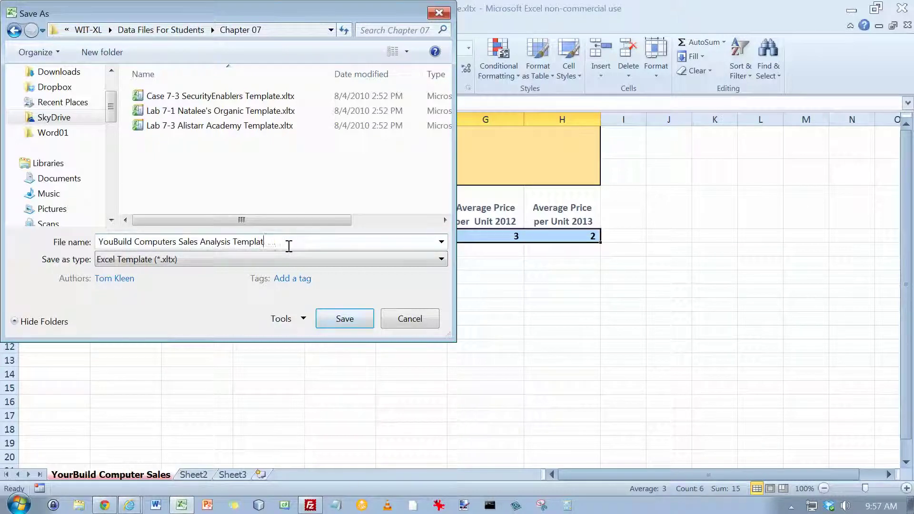
pyautogui.write('is')
pyautogui.click(442, 260)
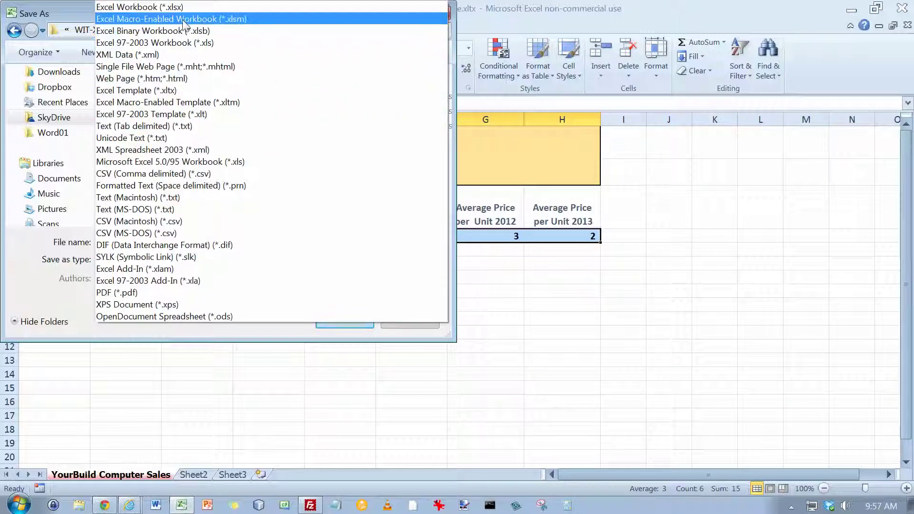
pyautogui.click(162, 7)
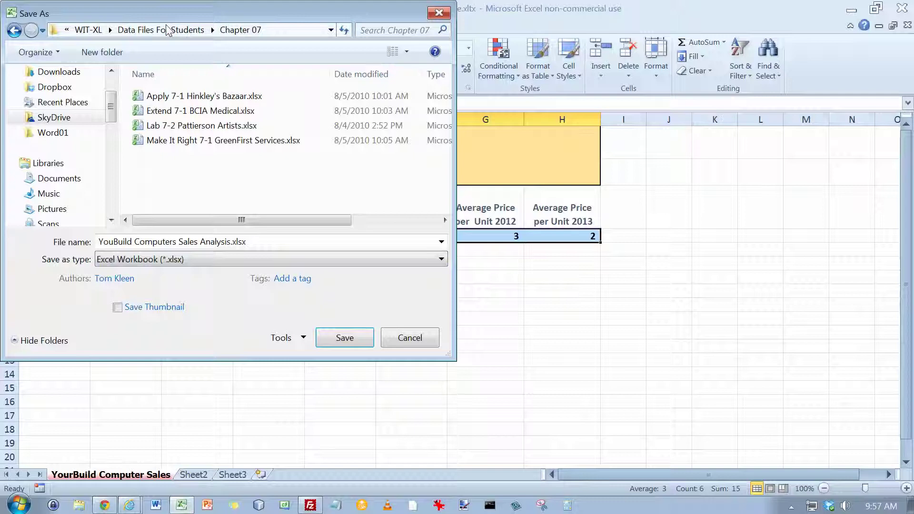
pyautogui.click(355, 337)
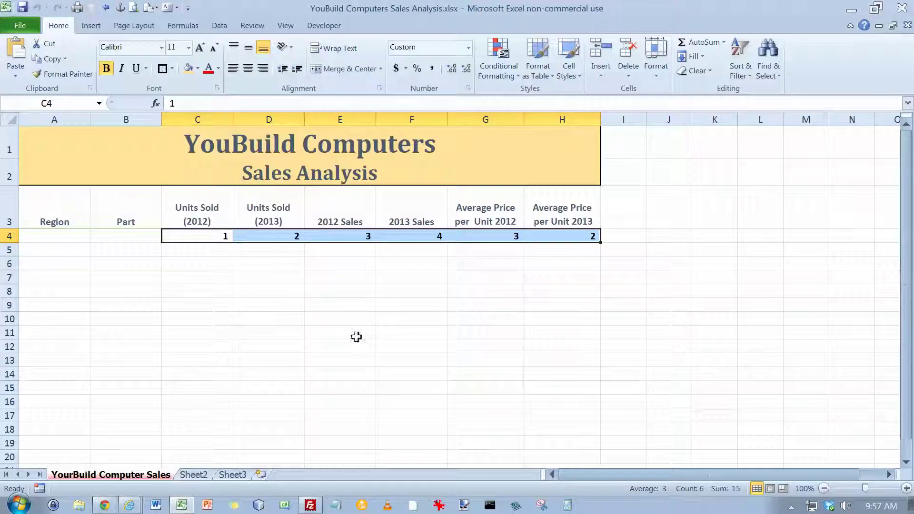